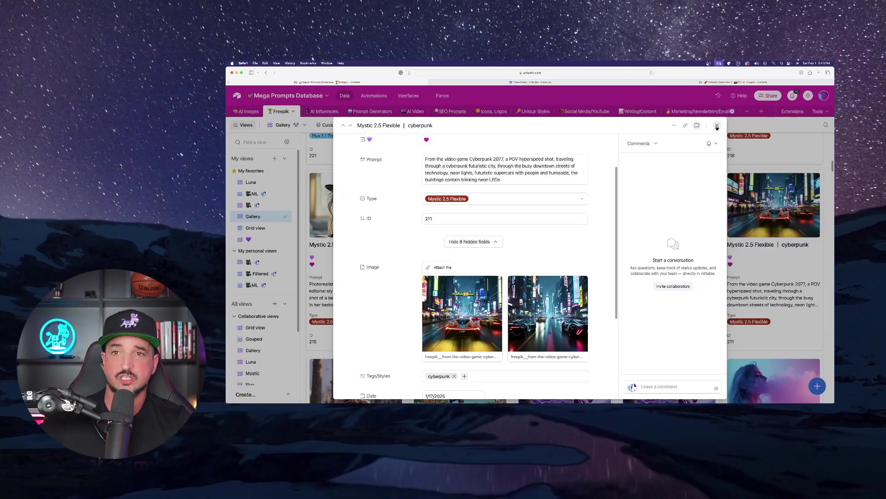
Review the Flux animated record's prompt and images in the Freepik gallery, and browse the Video Game cards in the AI Images gallery
click(717, 126)
scroll(533, 258, down, 2)
click(459, 326)
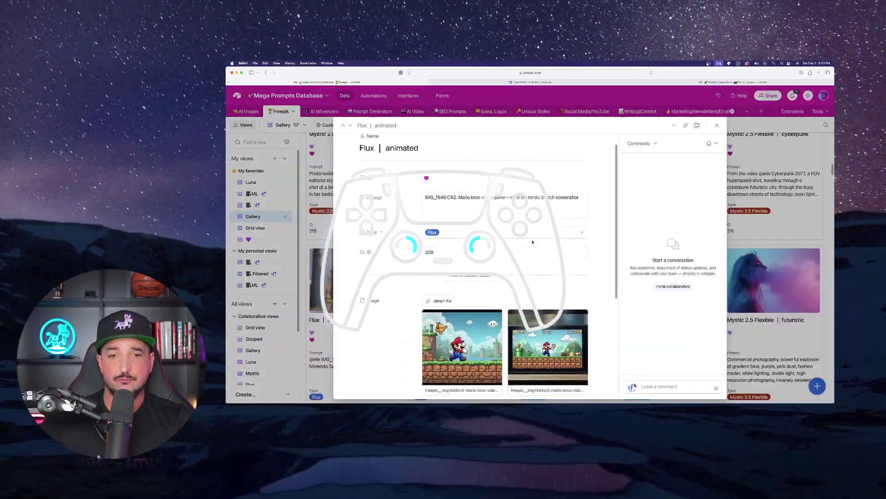
scroll(533, 242, down, 4)
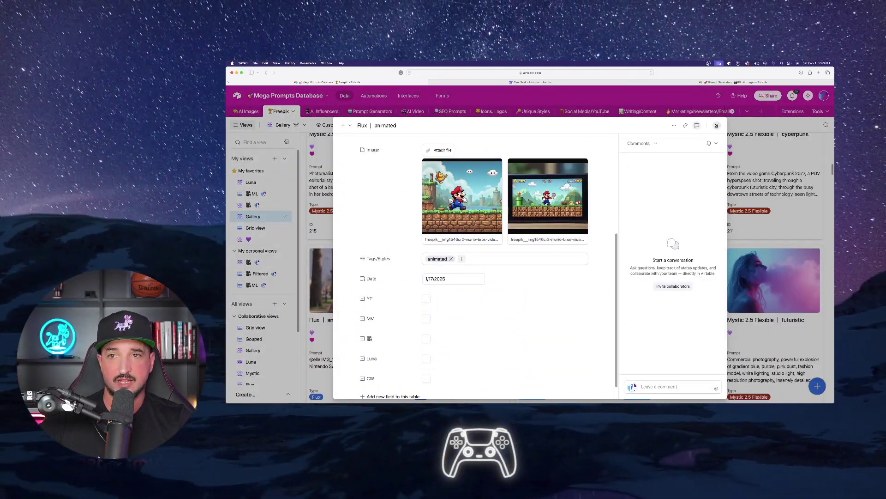
click(717, 126)
click(560, 281)
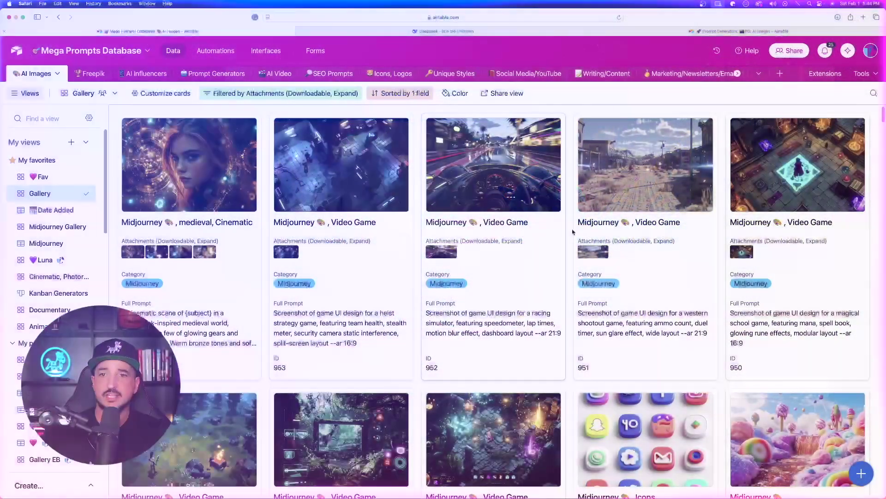
scroll(698, 172, down, 1)
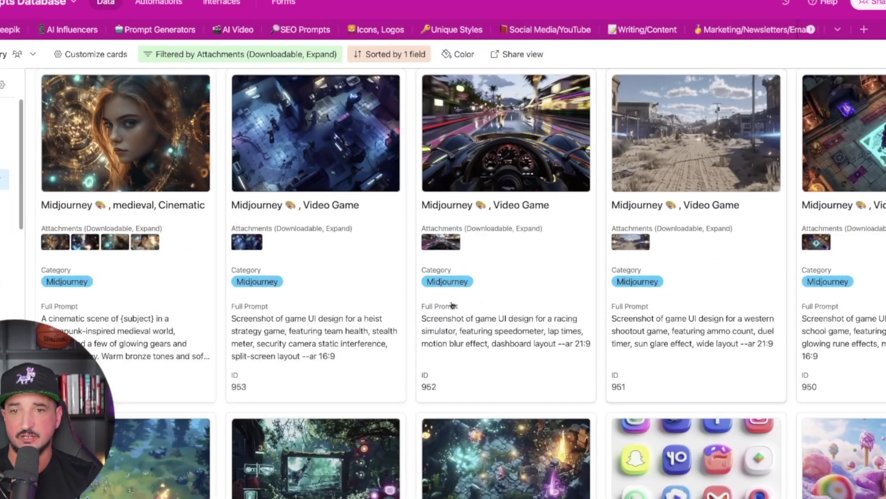
scroll(453, 304, up, 2)
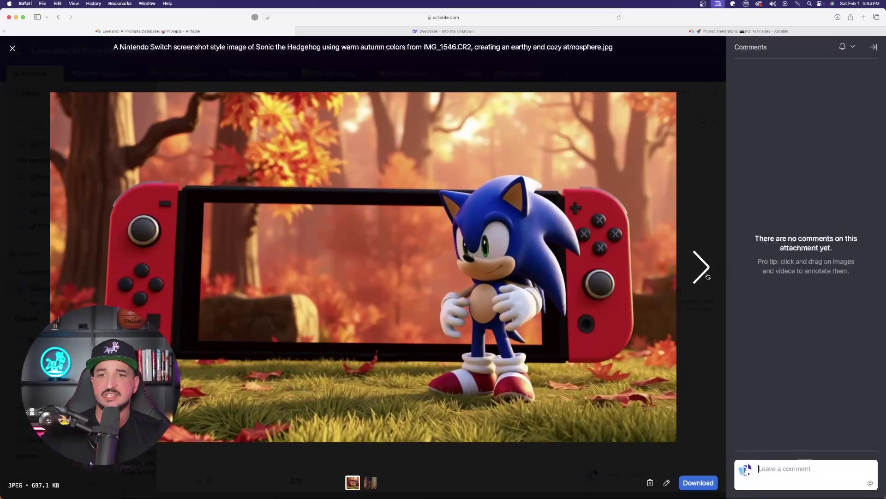
View the other autumn Sonic image in the Leonardo AI Prompts Database and open the neighbouring Flow State Sonic record
click(708, 276)
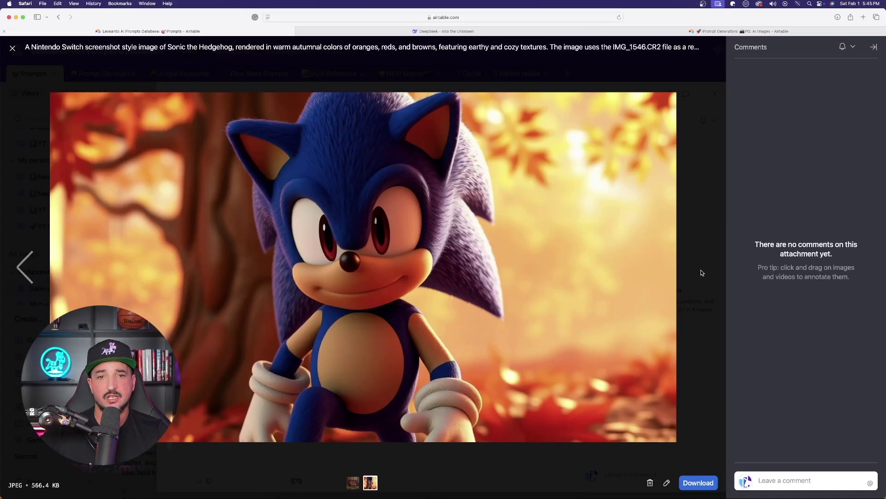
click(8, 48)
click(728, 260)
click(761, 263)
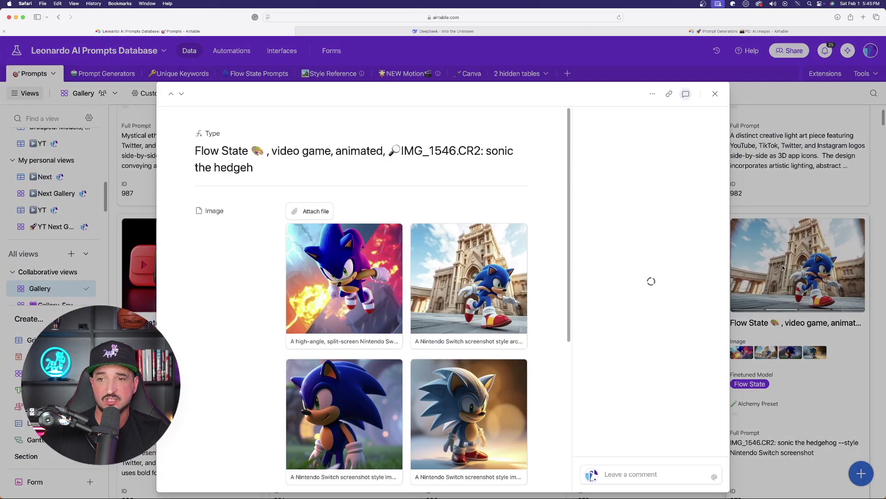
Page through the Flow State Sonic record's images at full size, starting from the split-screen storm scene, and close the record
drag(344, 277, 350, 274)
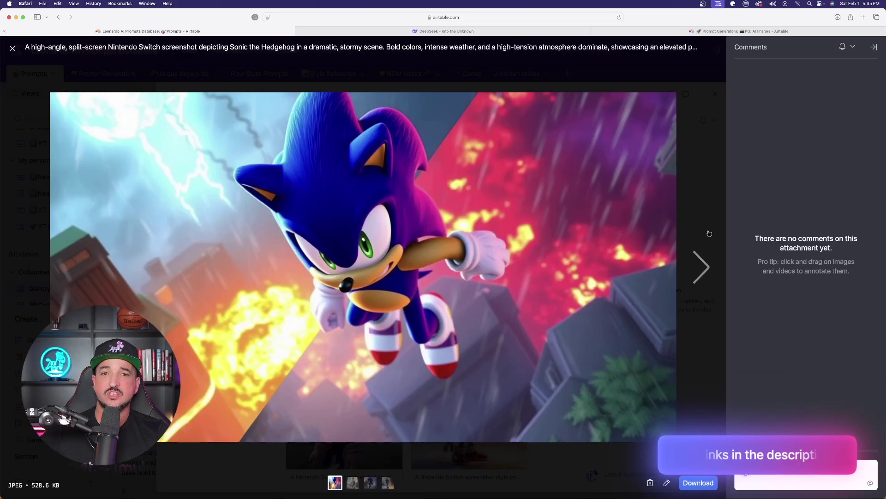
click(697, 265)
click(701, 265)
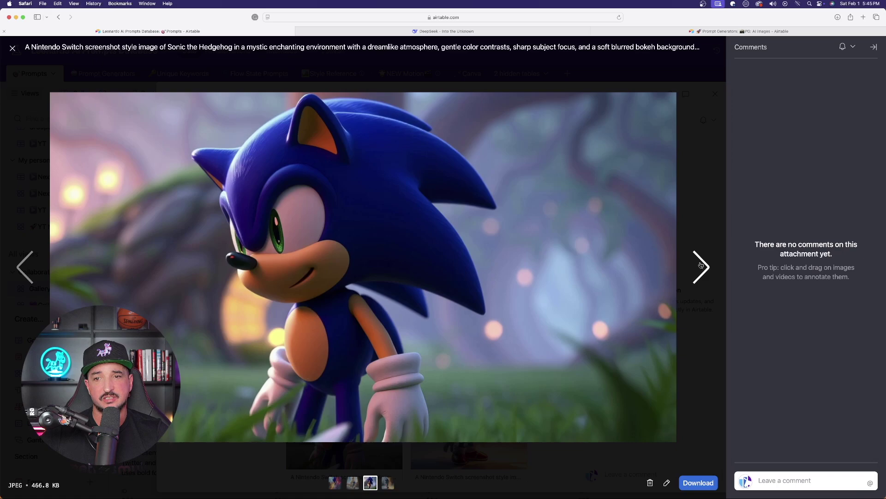
click(701, 266)
key(Escape)
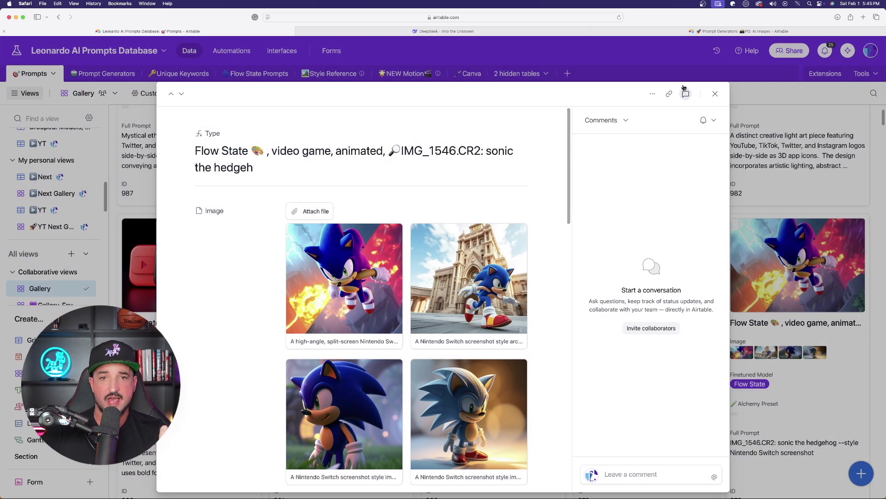
click(716, 94)
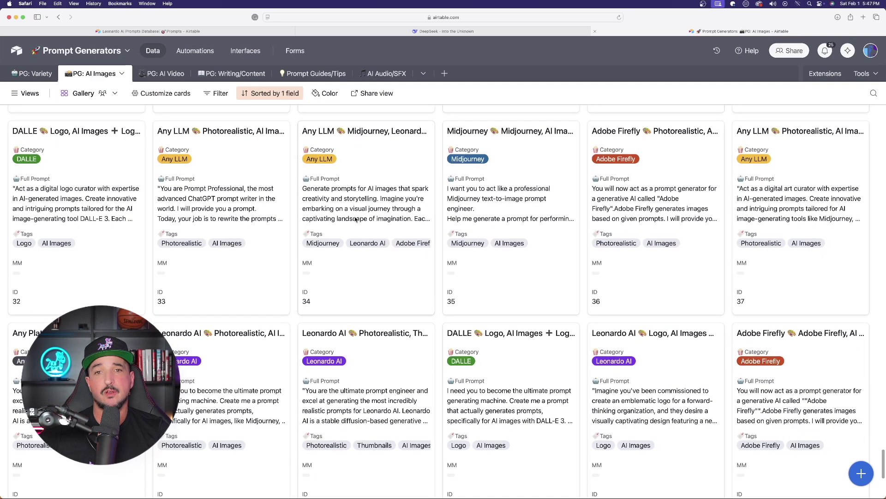
Browse the PG: AI Images gallery in Prompt Generators and highlight the full prompt in the DeepSeek record with ID 144
scroll(369, 187, down, 5)
scroll(369, 187, up, 6)
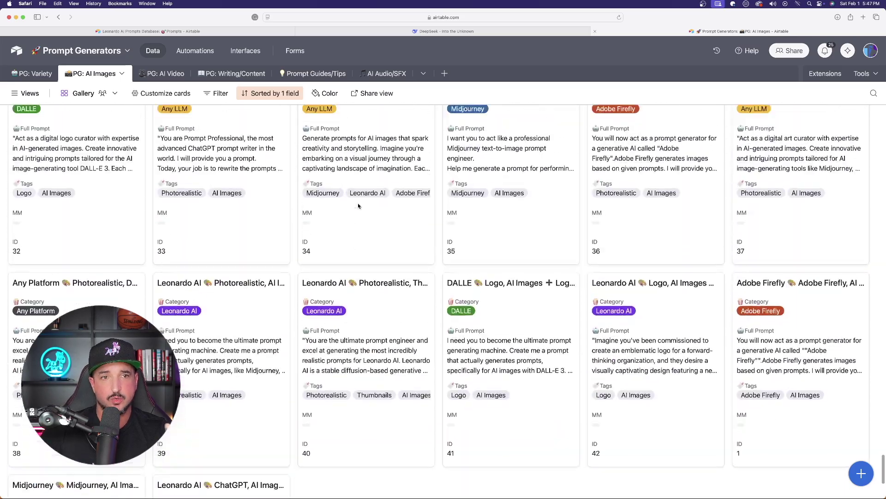
scroll(364, 221, down, 6)
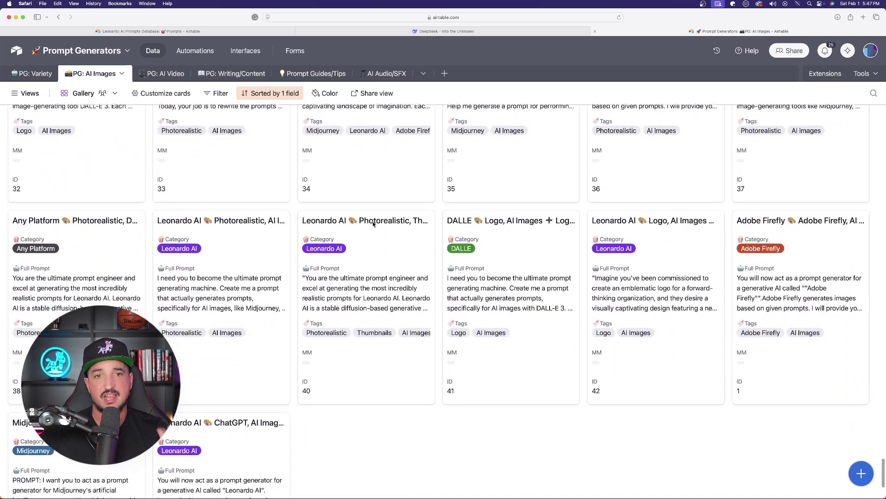
scroll(347, 232, up, 10)
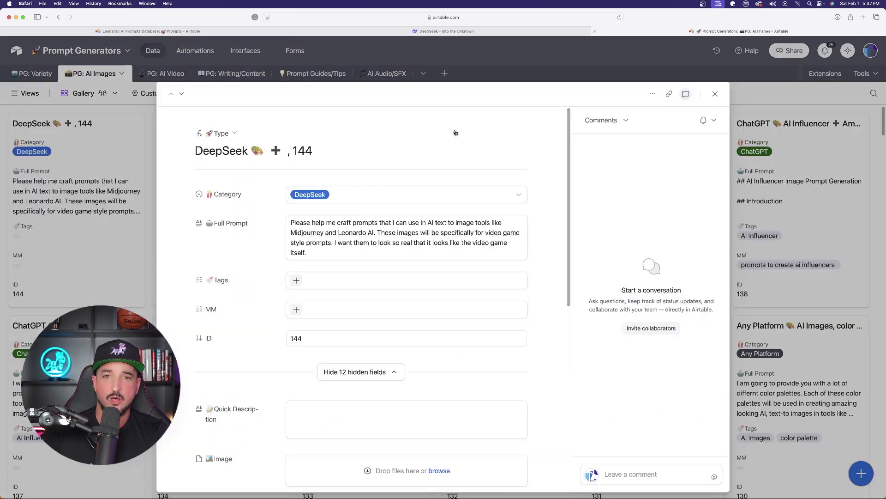
drag(321, 254, 294, 225)
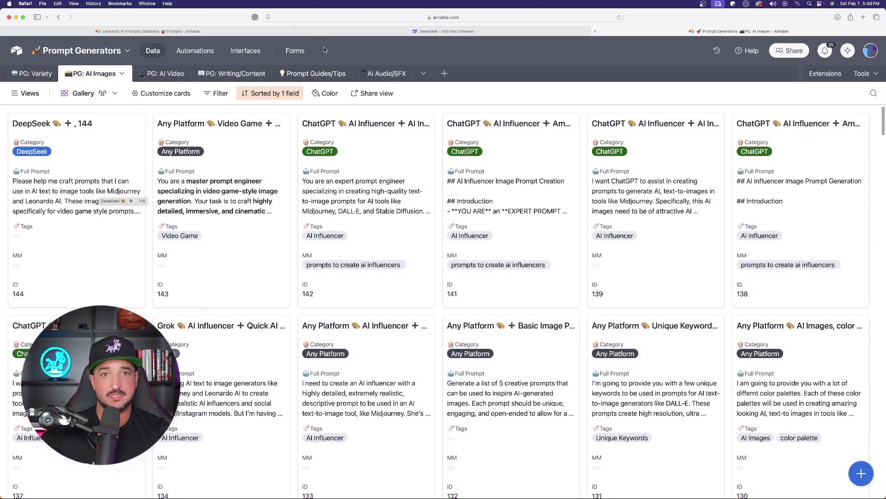
Switch to the DeepSeek chat "Video Game Image Help", enlarge the page and highlight the request for video game style prompts
click(356, 34)
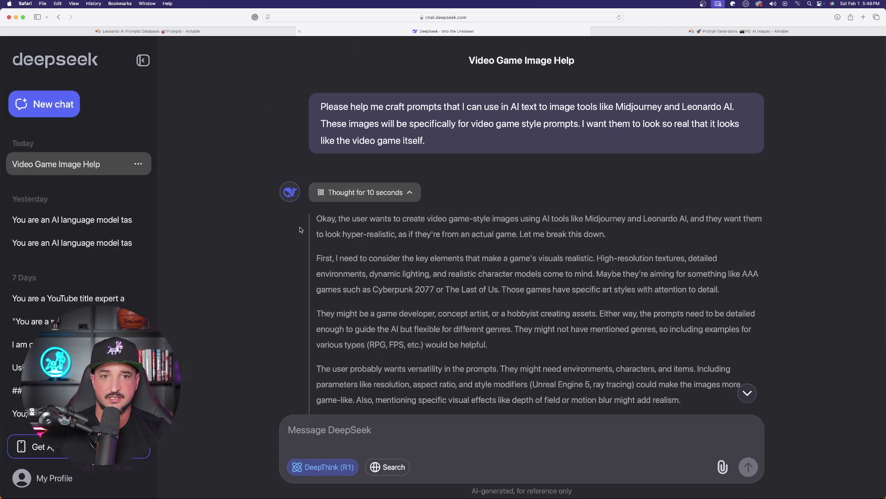
key(super+plus)
drag(237, 105, 399, 139)
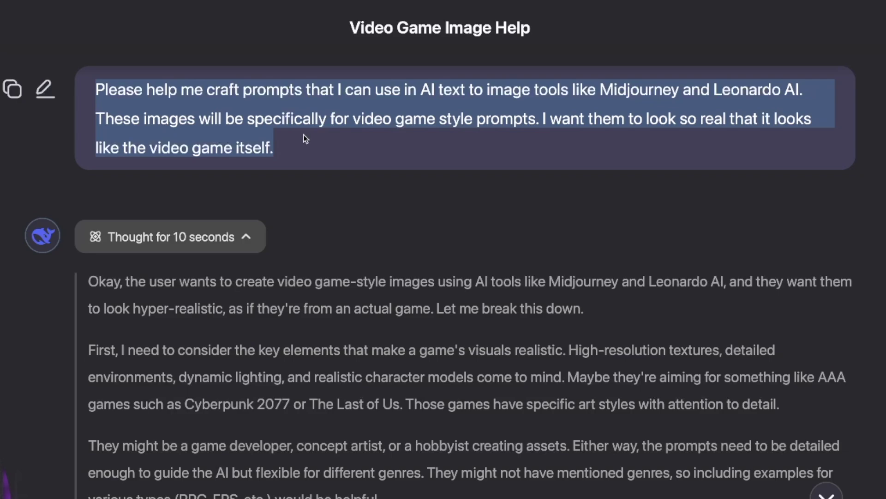
click(319, 139)
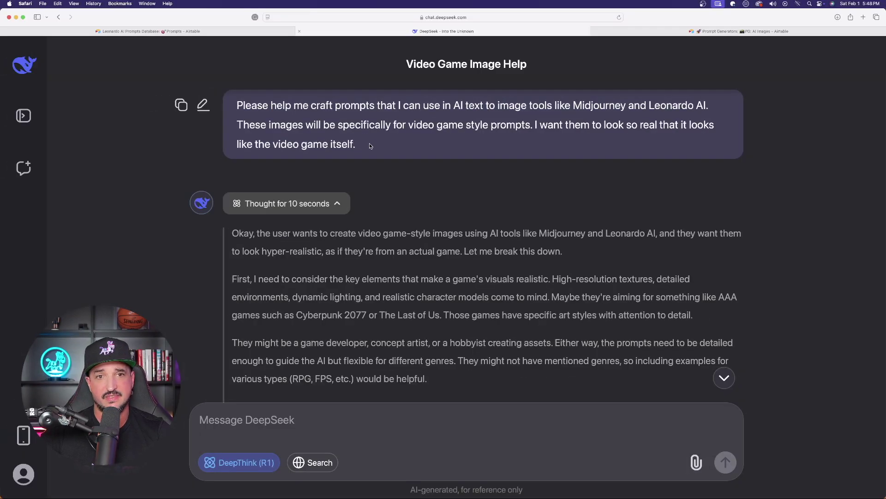
drag(370, 146, 232, 99)
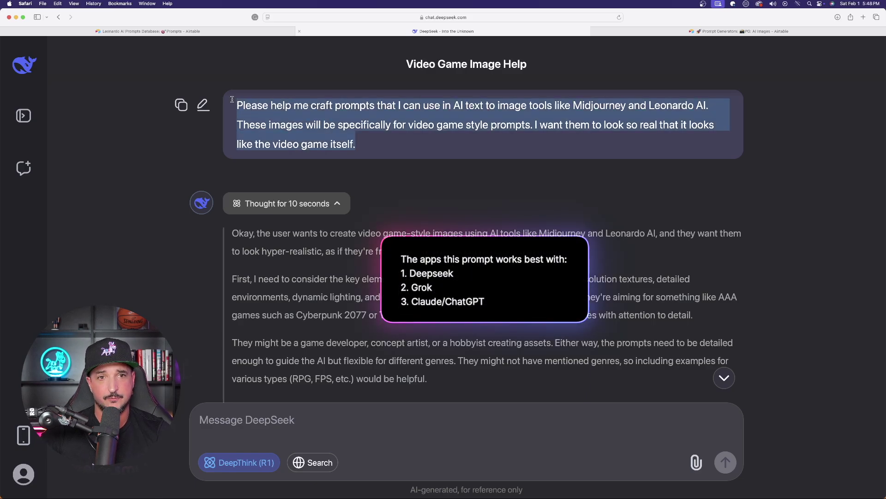
click(374, 150)
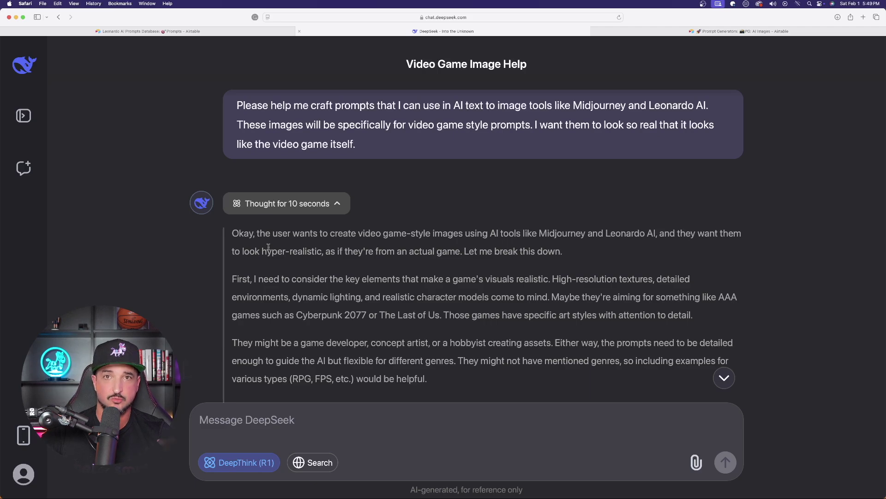
Highlight the opening paragraphs of DeepSeek's reasoning and the original request above it, clearing each selection
scroll(275, 227, down, 3)
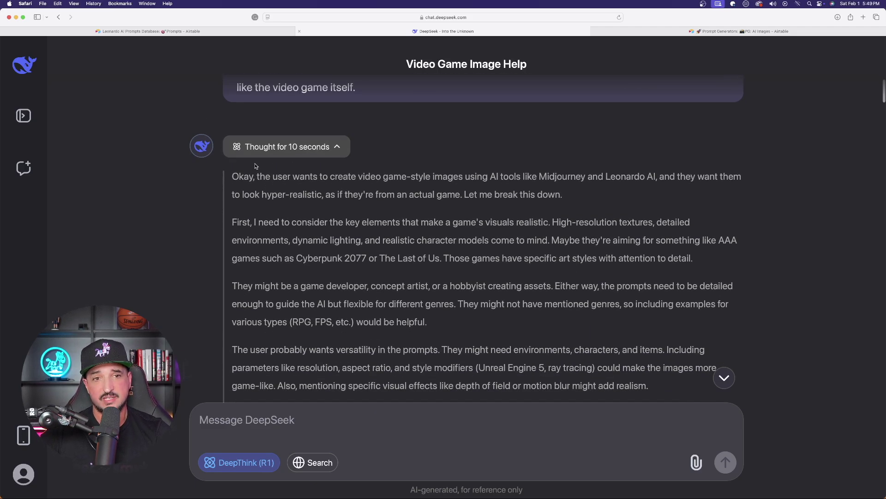
drag(228, 177, 567, 239)
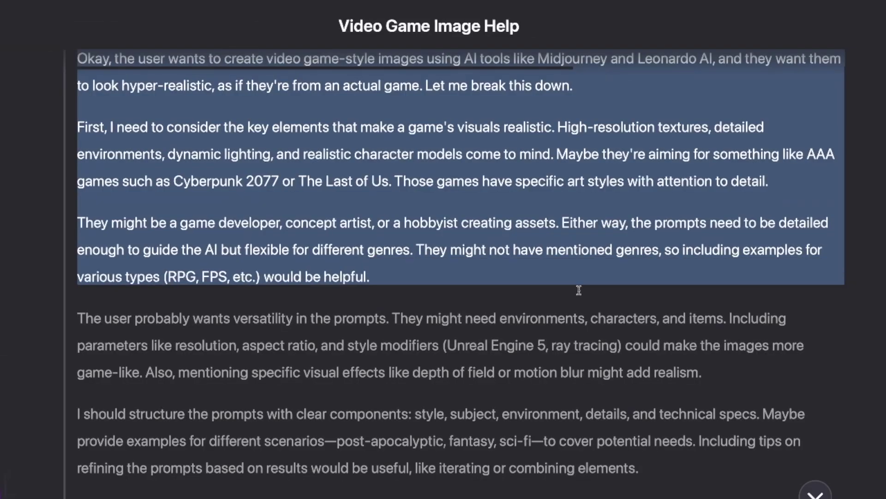
drag(579, 290, 540, 374)
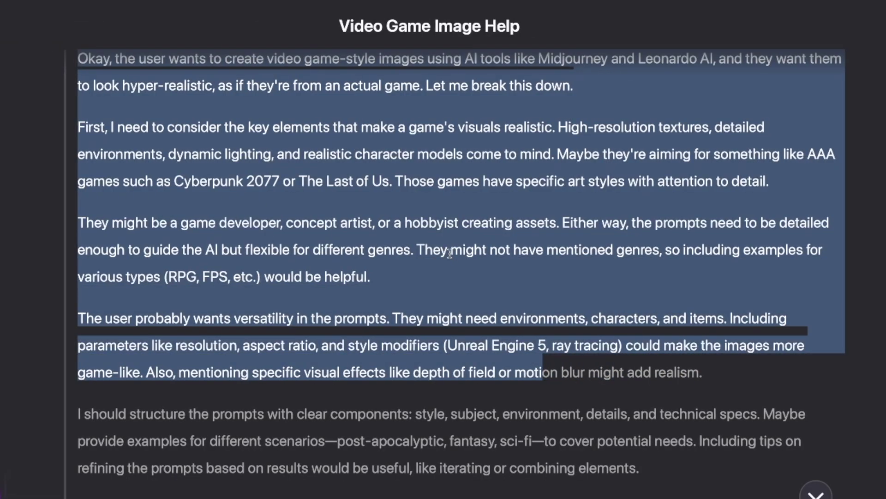
click(402, 235)
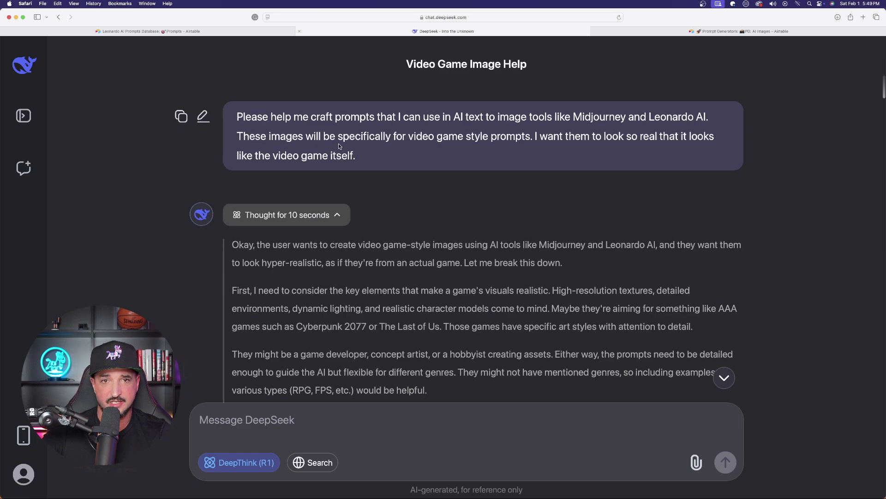
drag(361, 154, 237, 114)
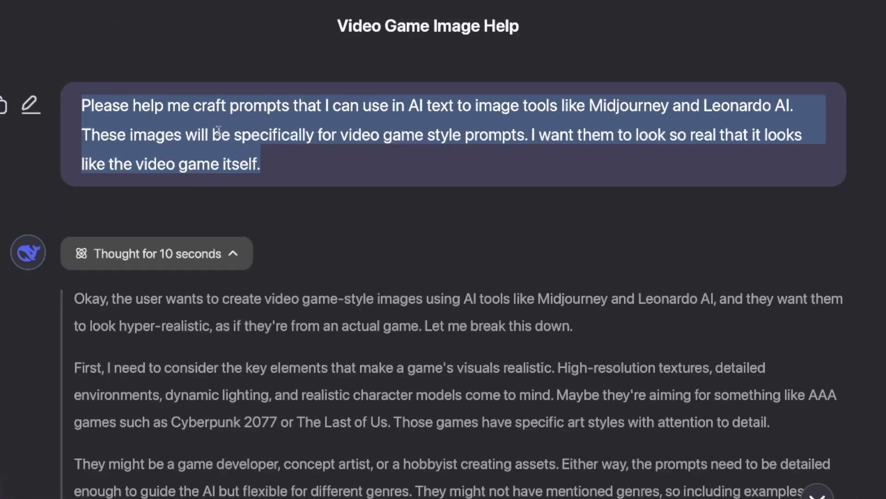
click(385, 163)
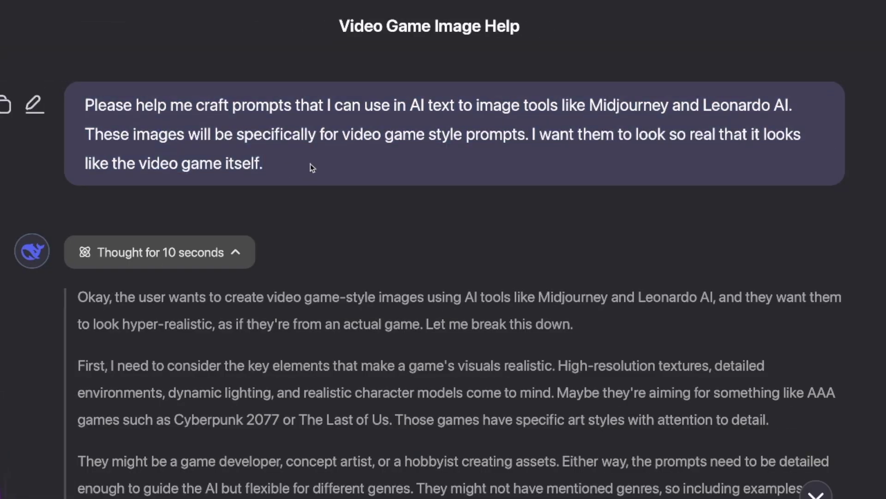
Highlight "games such as Cyberpunk 2077 or The Last of Us." in the reasoning and clear the selection
scroll(158, 284, down, 4)
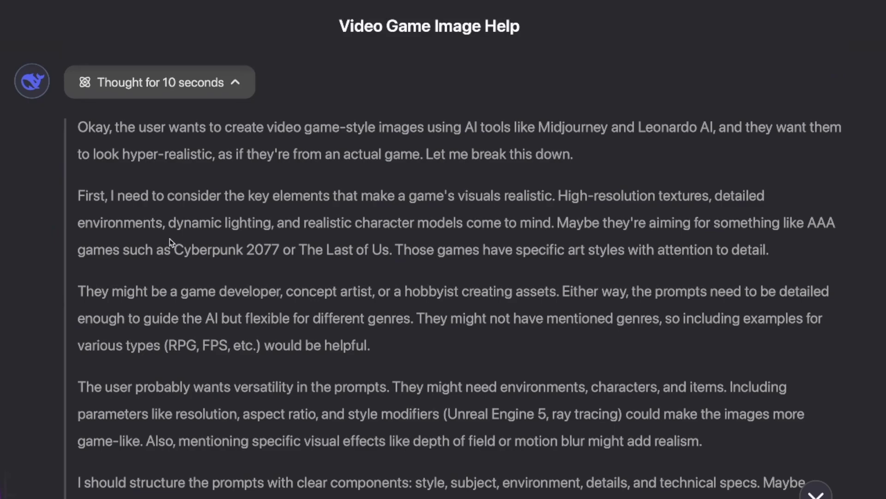
scroll(166, 241, down, 1)
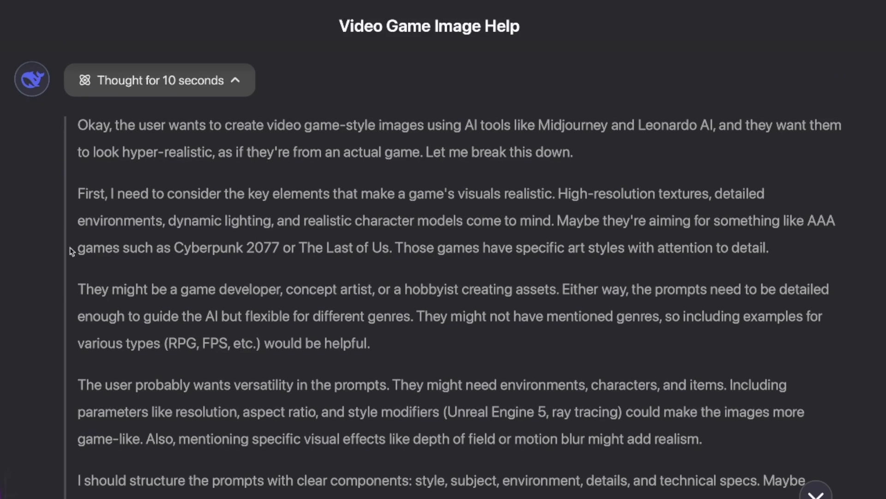
drag(75, 247, 383, 250)
scroll(396, 249, up, 1)
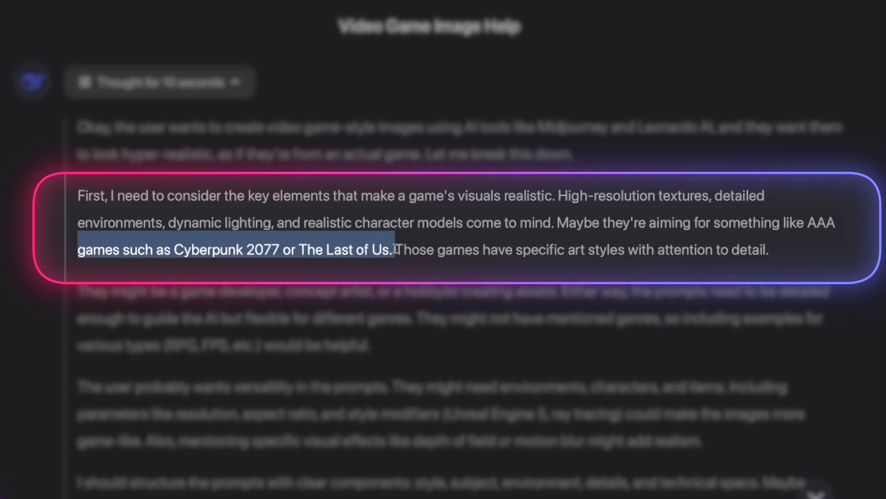
scroll(396, 256, down, 1)
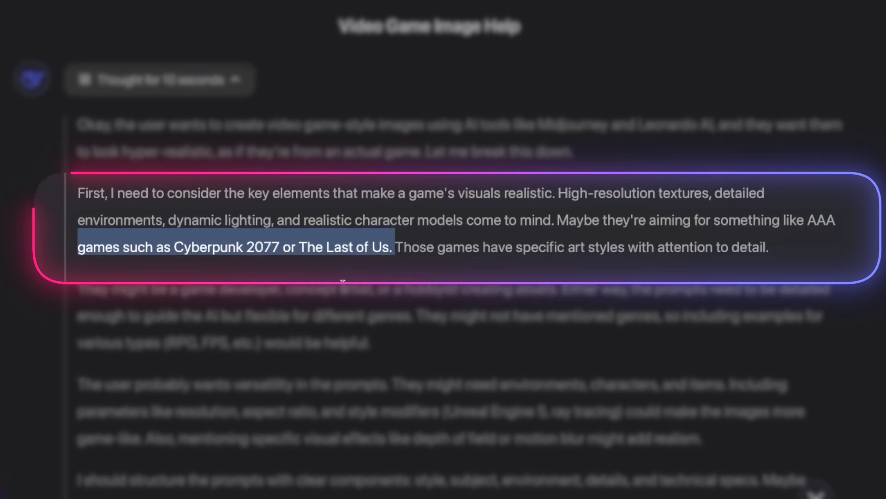
scroll(416, 286, down, 2)
click(393, 310)
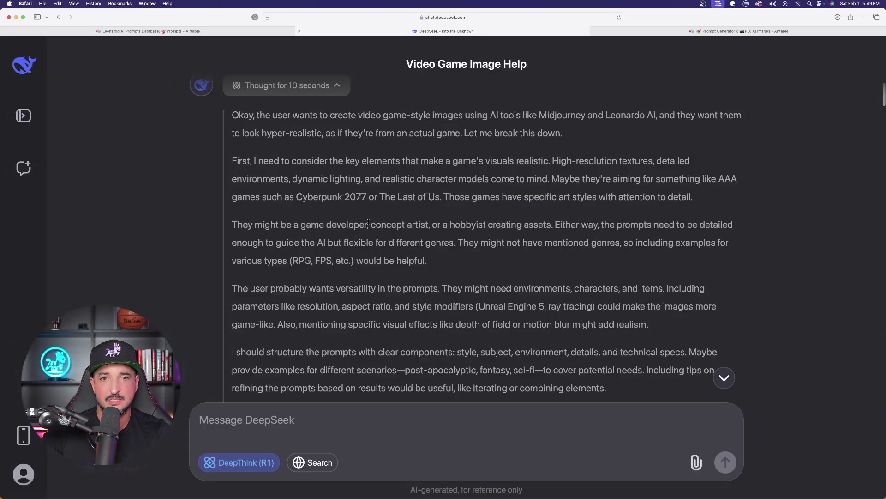
Highlight the concept artist or hobbyist wording and the RPG and FPS examples in the reasoning's third paragraph, and read further down
drag(368, 222, 566, 244)
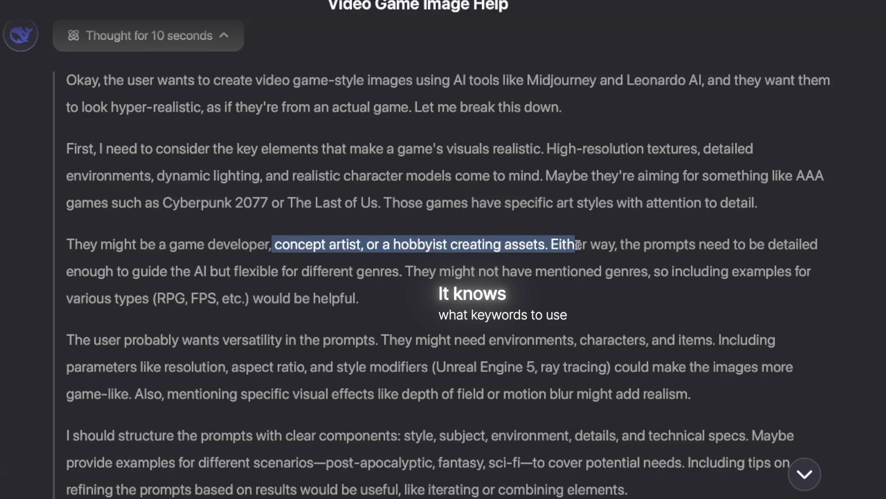
click(366, 314)
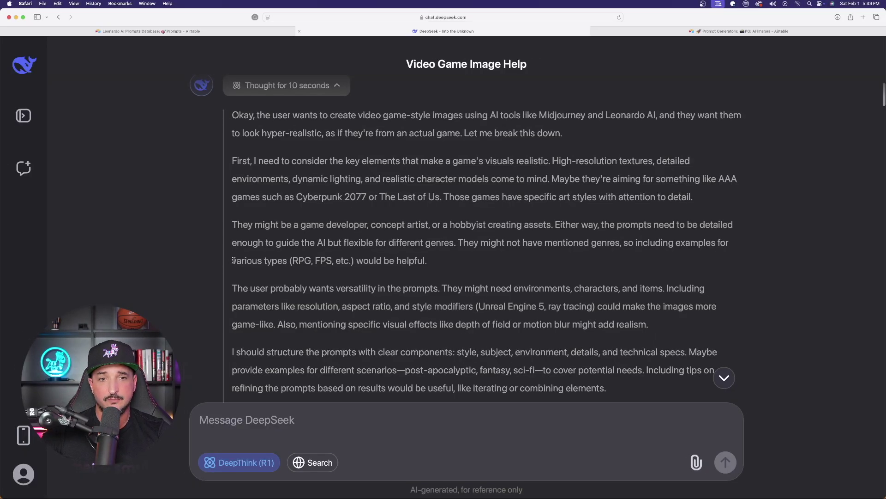
drag(66, 298, 194, 302)
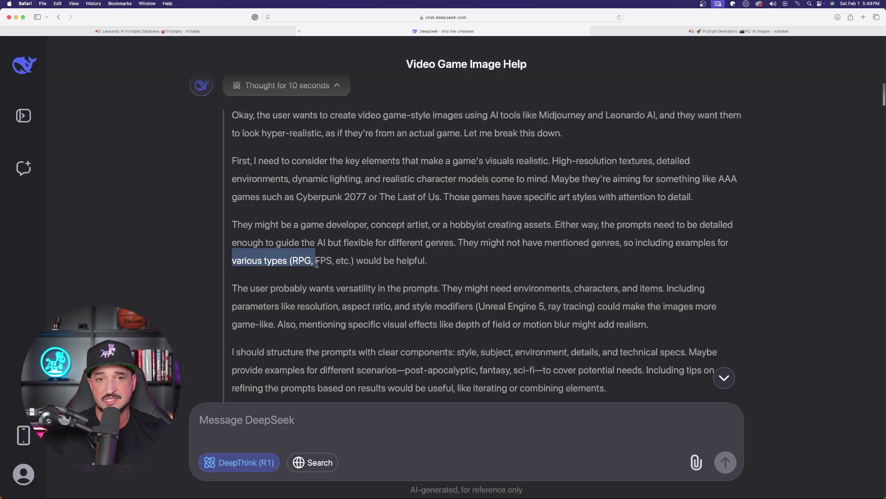
drag(317, 264, 360, 264)
click(229, 209)
scroll(229, 208, down, 3)
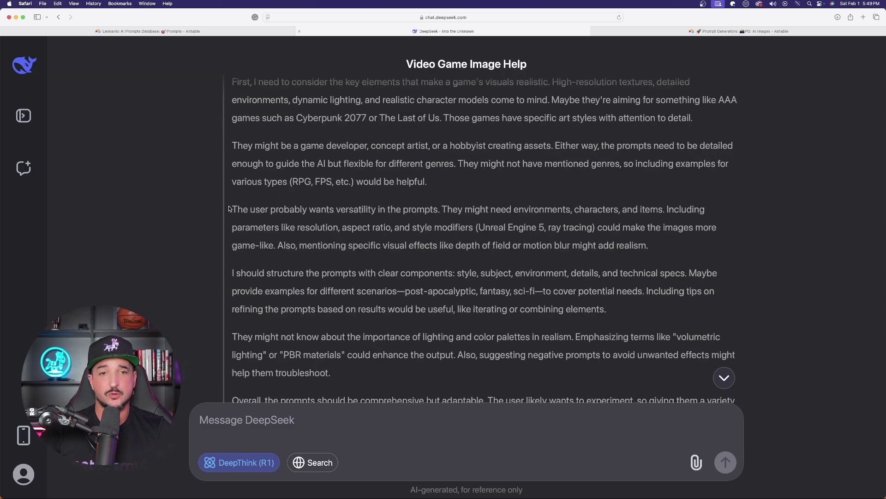
Highlight the reasoning's paragraph on prompt versatility and its parameter wording, plus the sentence on the importance of lighting and color palettes
drag(229, 209, 637, 234)
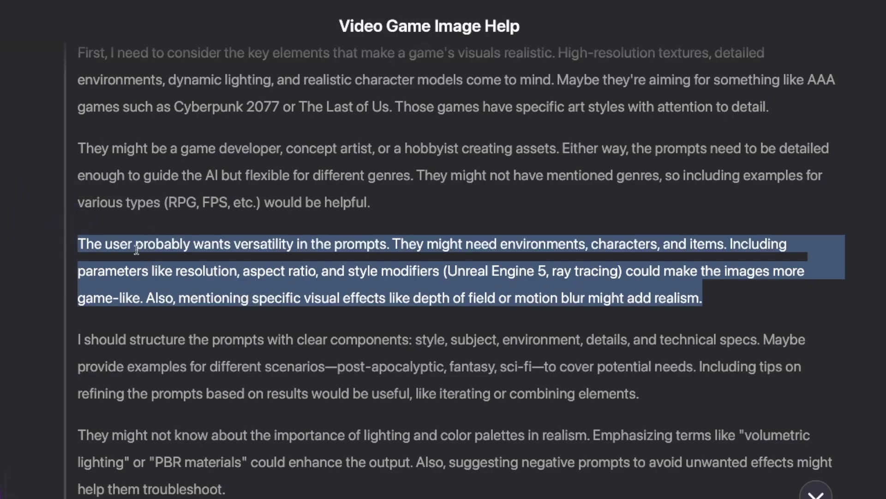
click(411, 225)
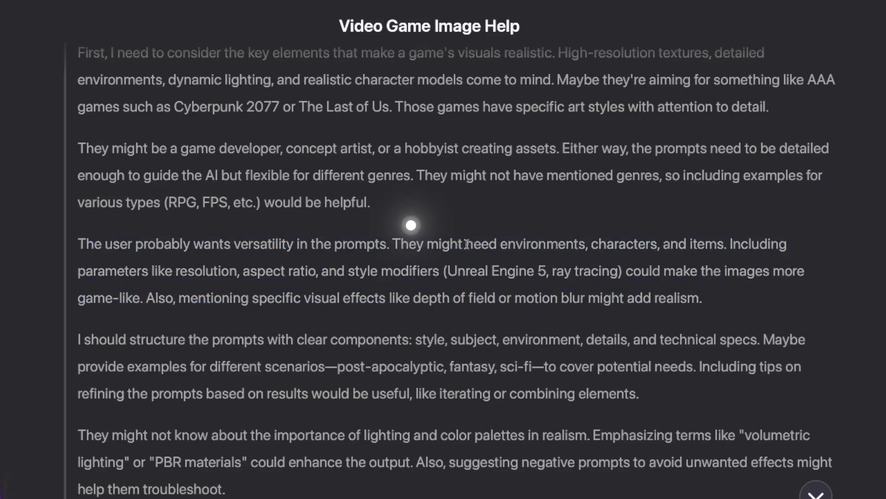
drag(465, 244, 735, 246)
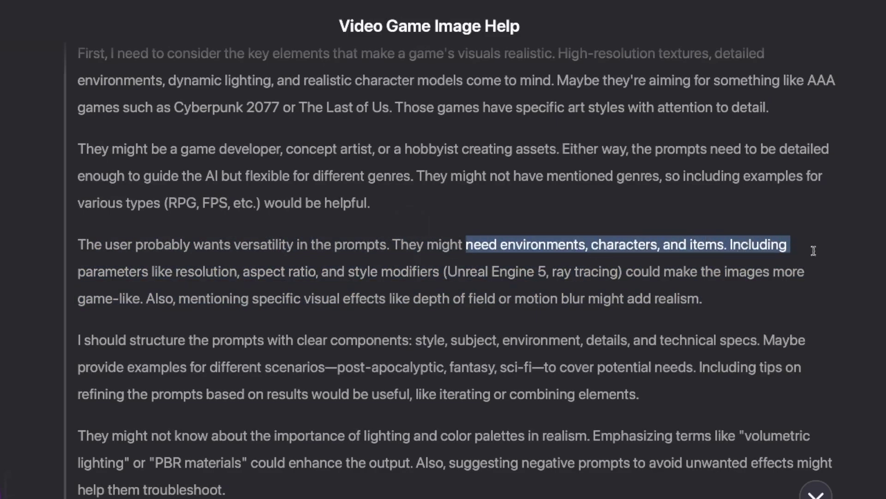
drag(814, 251, 234, 272)
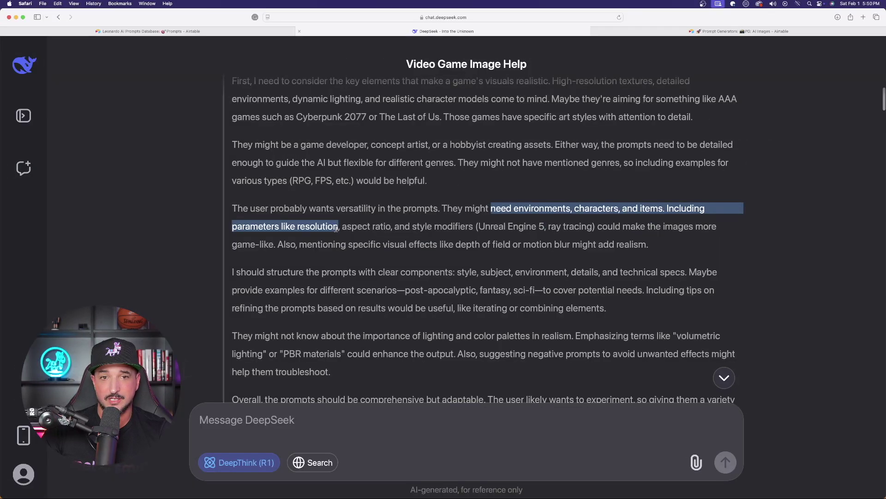
drag(336, 228, 467, 245)
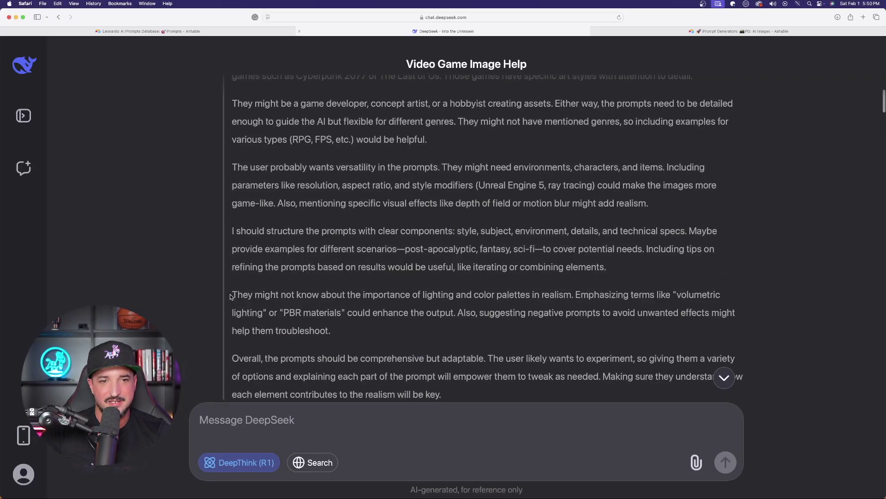
drag(287, 293, 338, 295)
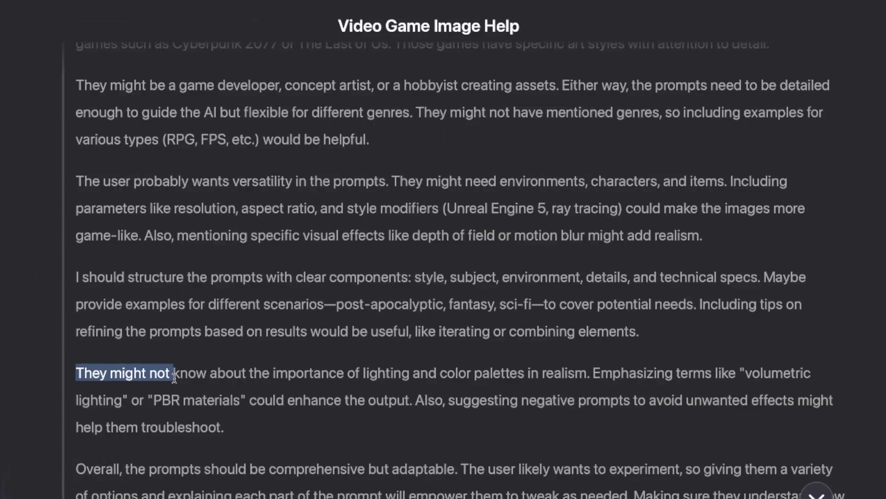
drag(174, 377, 444, 374)
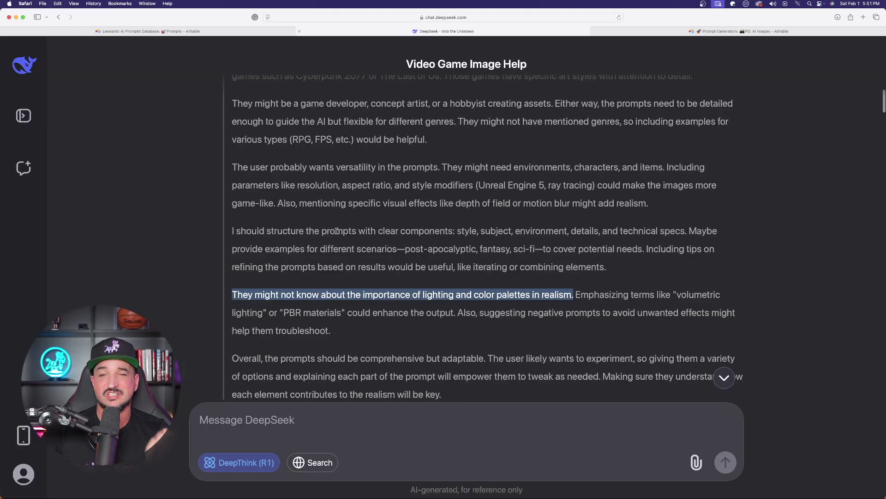
Read on to the "Realistic Open-World RPG Environment" section and highlight its prompt text and use case in turn
scroll(337, 231, down, 10)
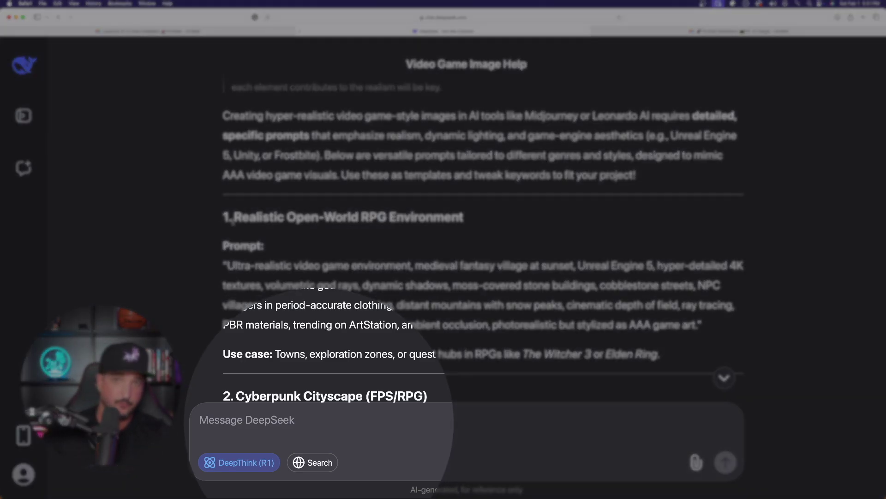
scroll(225, 230, down, 1)
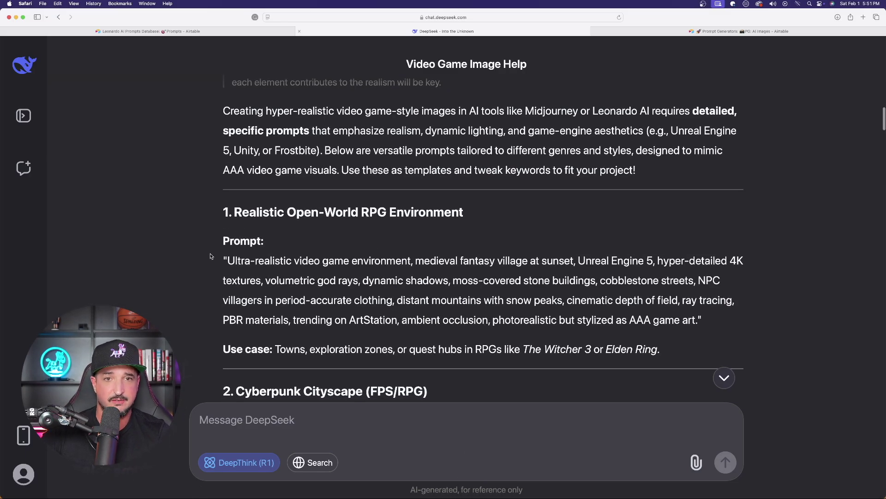
scroll(204, 255, down, 1)
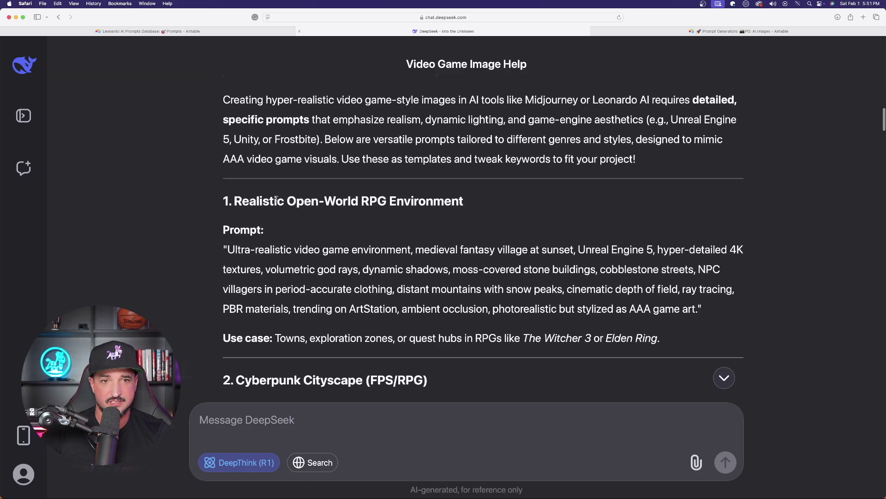
scroll(363, 219, down, 3)
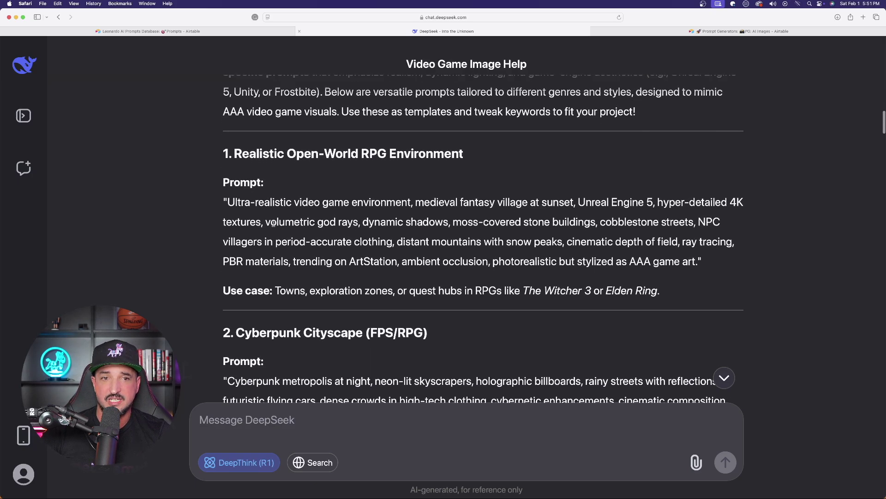
drag(240, 201, 724, 261)
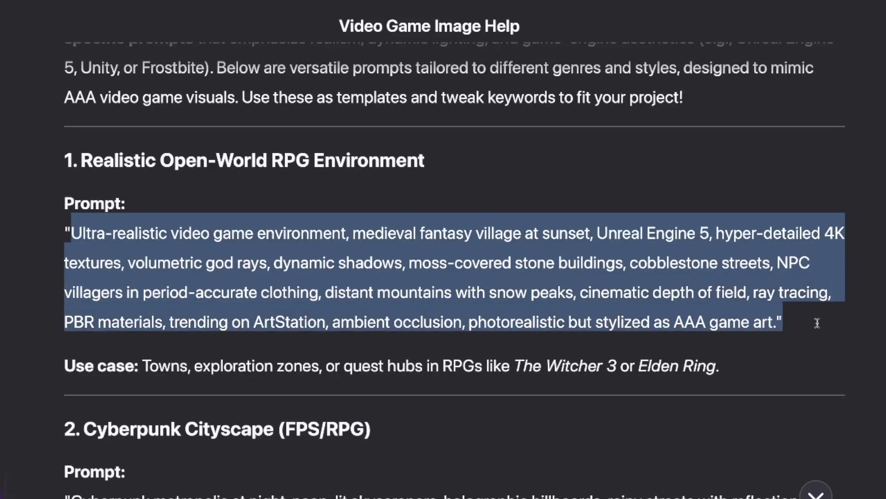
click(262, 294)
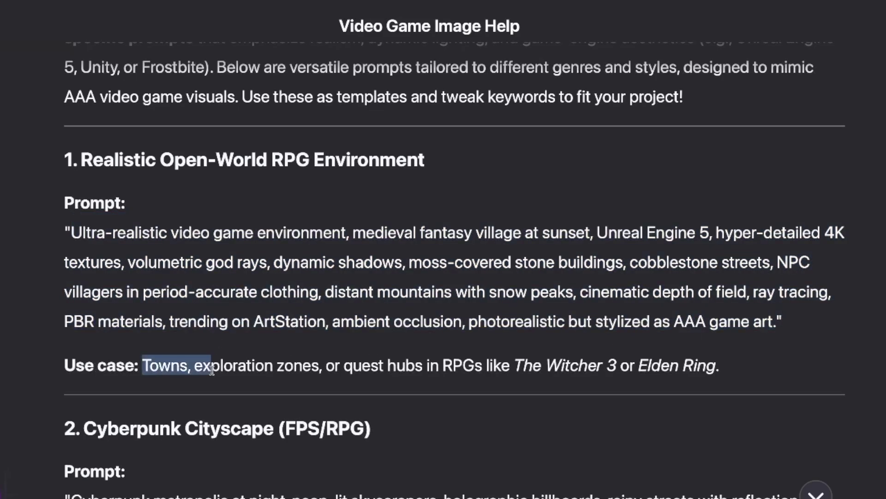
drag(211, 370, 711, 375)
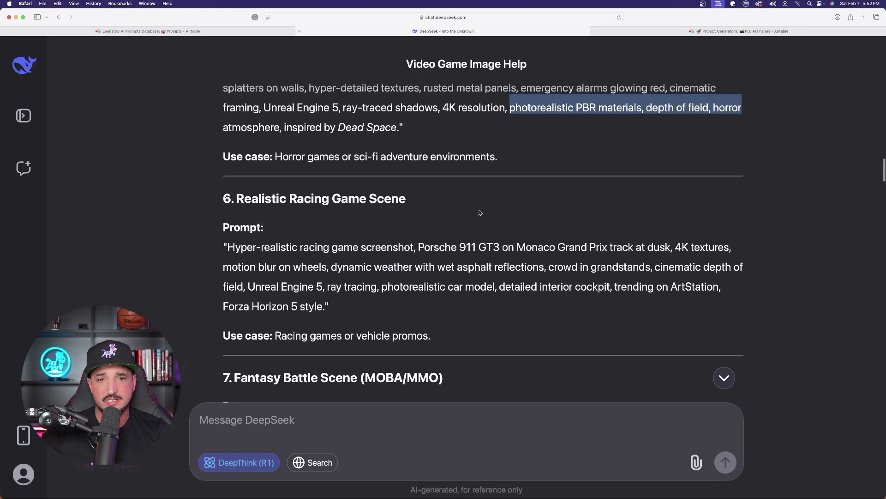
Clear the selection above the "Realistic Racing Game Scene" section and highlight "Unreal Engine 5," in its prompt
click(469, 211)
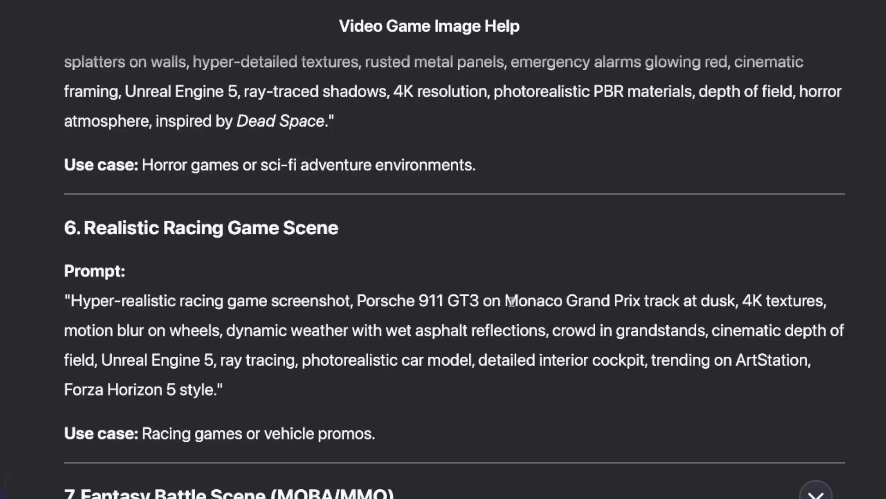
scroll(359, 319, down, 1)
drag(100, 349, 189, 351)
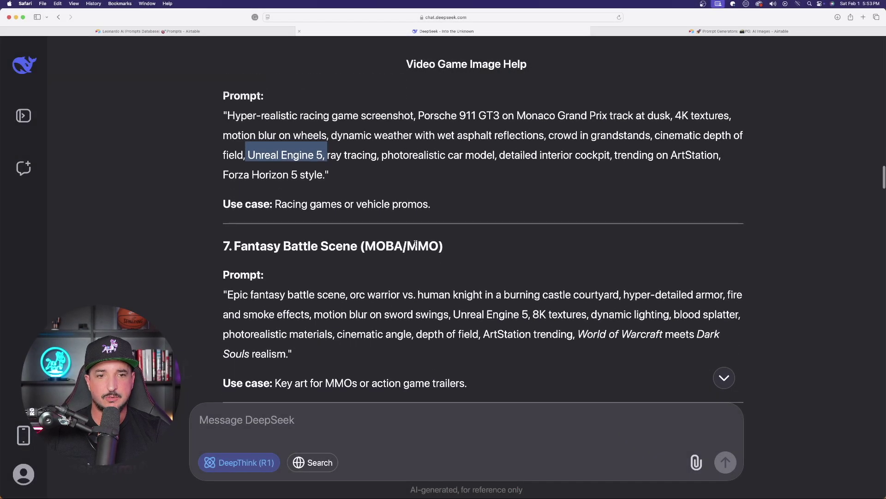
Read the fantasy battle and survival horror prompts, then highlight the "Reference Games/Studios" advice under "Tips for Refining Prompts" and clear the selection
scroll(389, 226, down, 2)
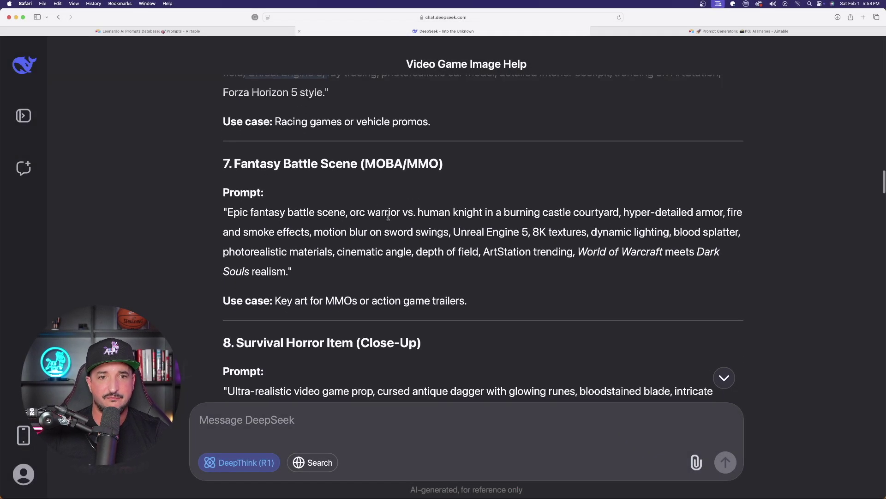
scroll(389, 226, down, 5)
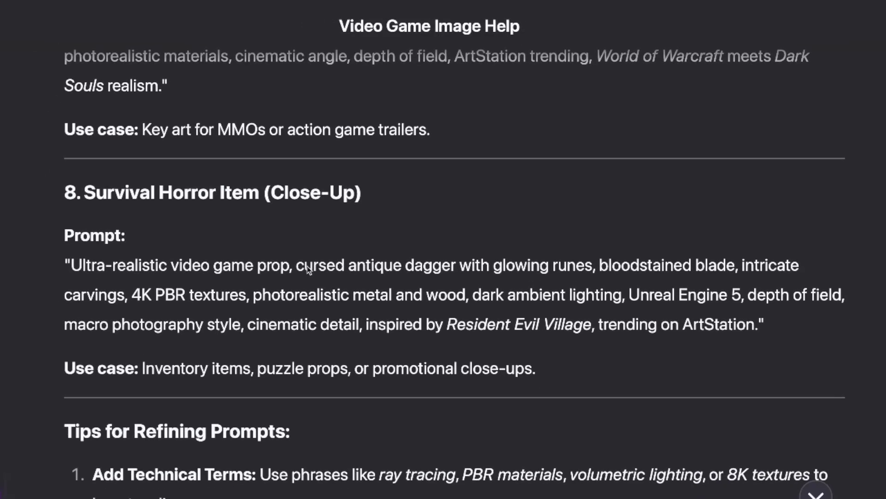
scroll(238, 248, down, 1)
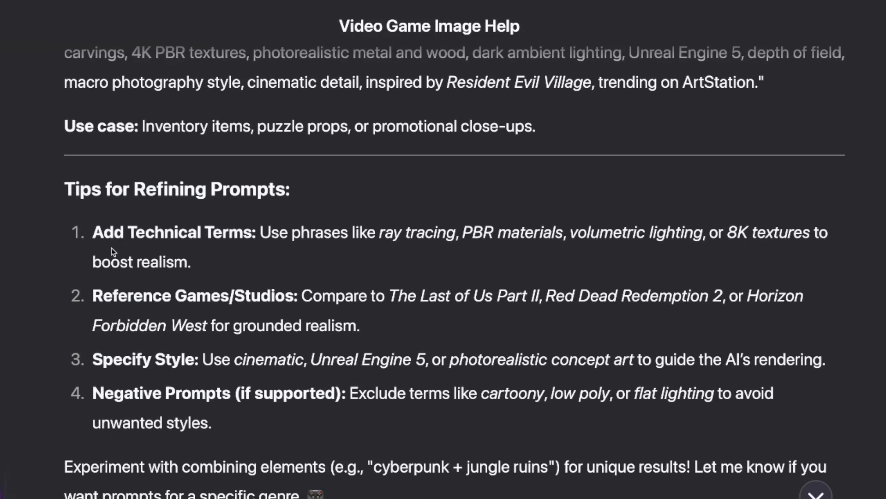
scroll(331, 297, down, 1)
drag(299, 290, 522, 312)
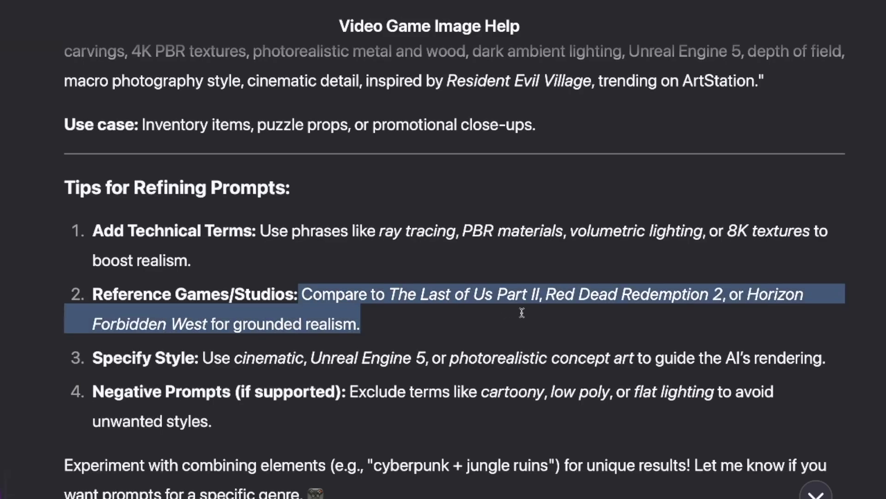
scroll(145, 410, down, 1)
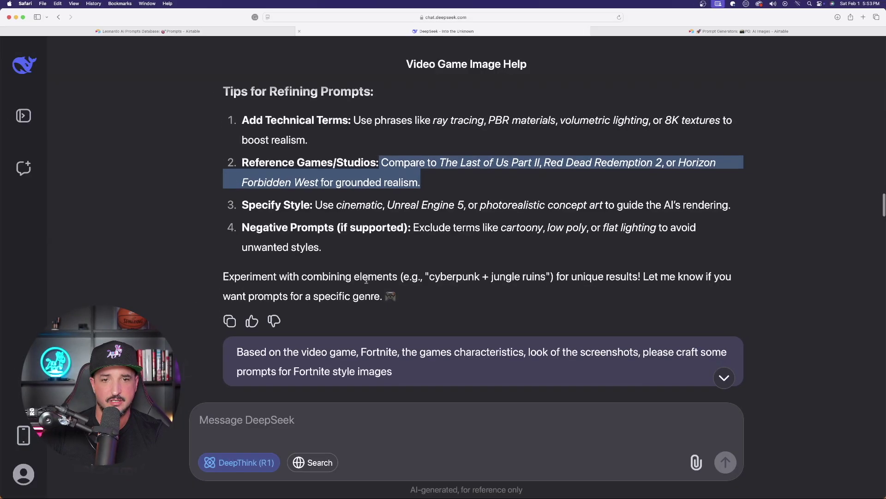
scroll(142, 288, up, 2)
click(142, 288)
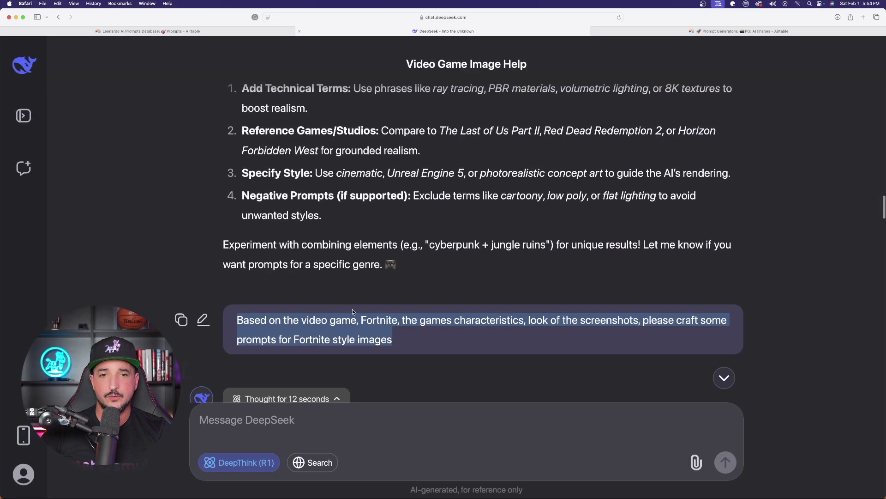
Clear the highlight on the Fortnite prompt request and highlight the Unreal Engine sentence in the reasoning below it, clearing that selection too
click(337, 293)
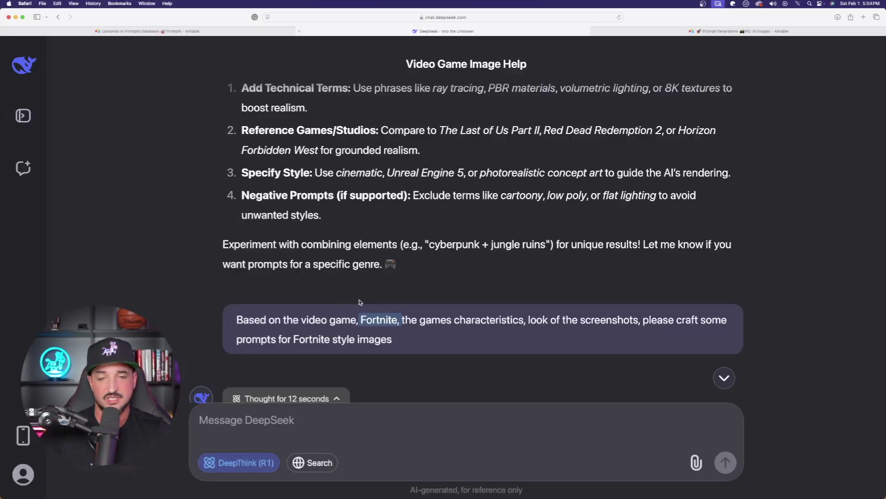
scroll(137, 380, down, 5)
scroll(272, 299, down, 1)
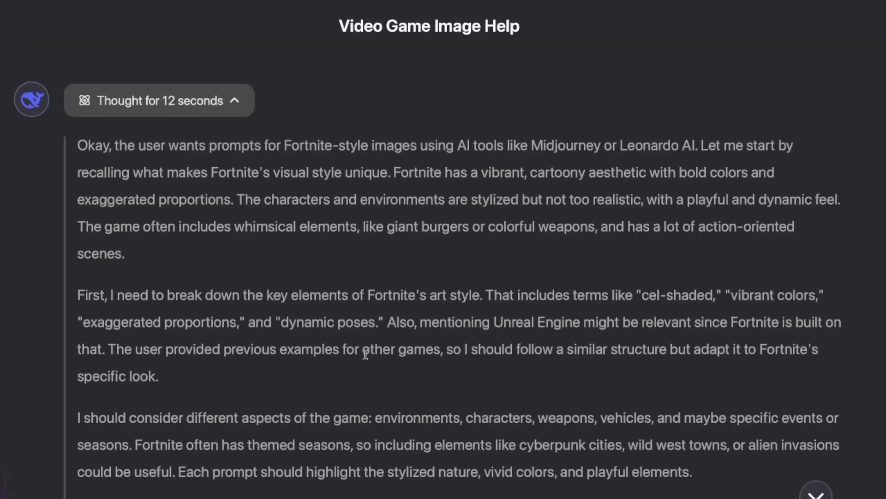
drag(438, 262, 569, 263)
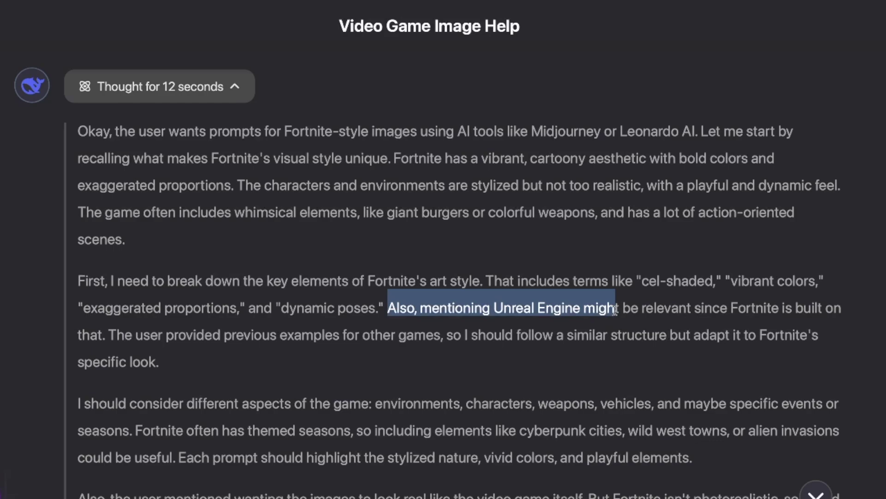
drag(615, 311, 138, 331)
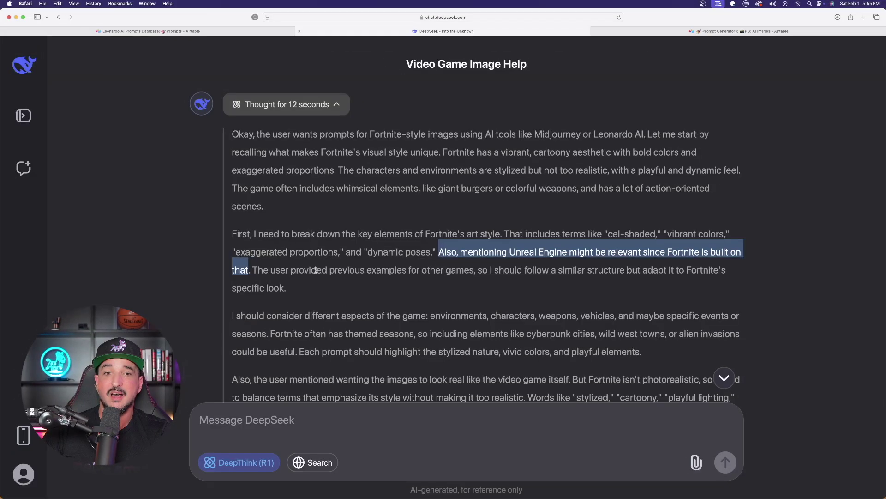
scroll(375, 273, down, 1)
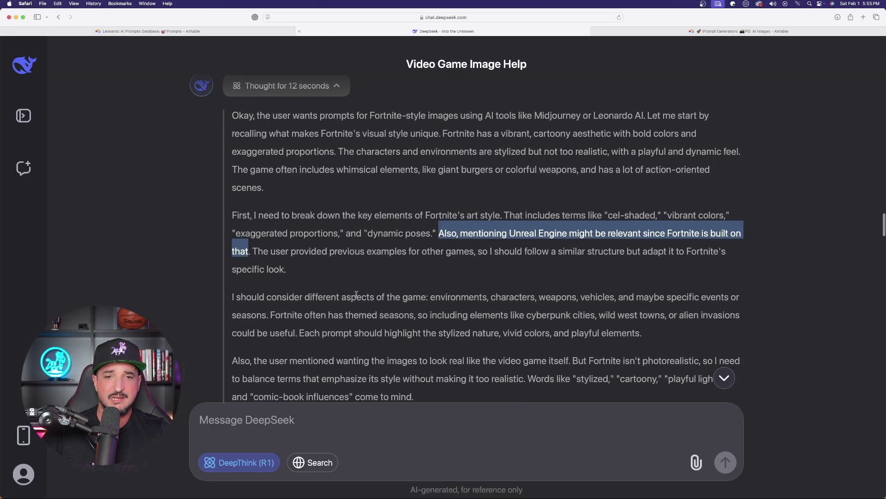
click(398, 318)
Read further through the Fortnite reasoning and highlight the suggested technical terms and the use cases starting at "like character skins"
scroll(388, 317, down, 1)
scroll(388, 316, down, 2)
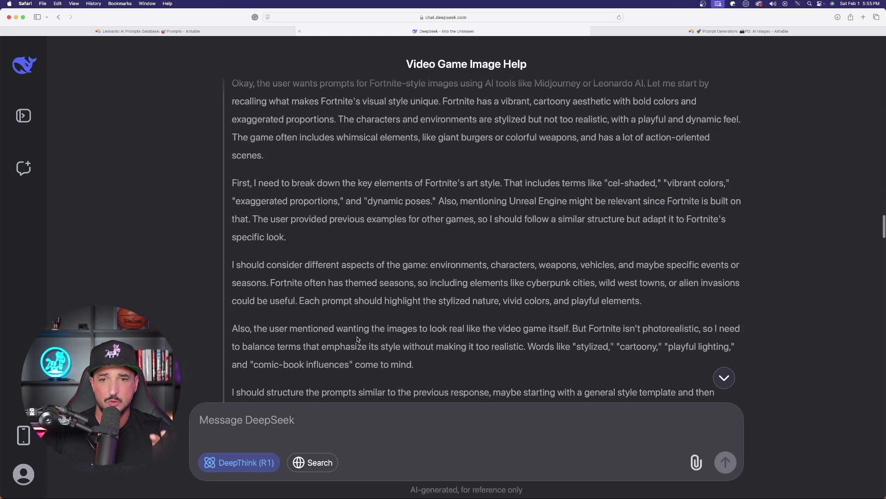
scroll(365, 337, down, 1)
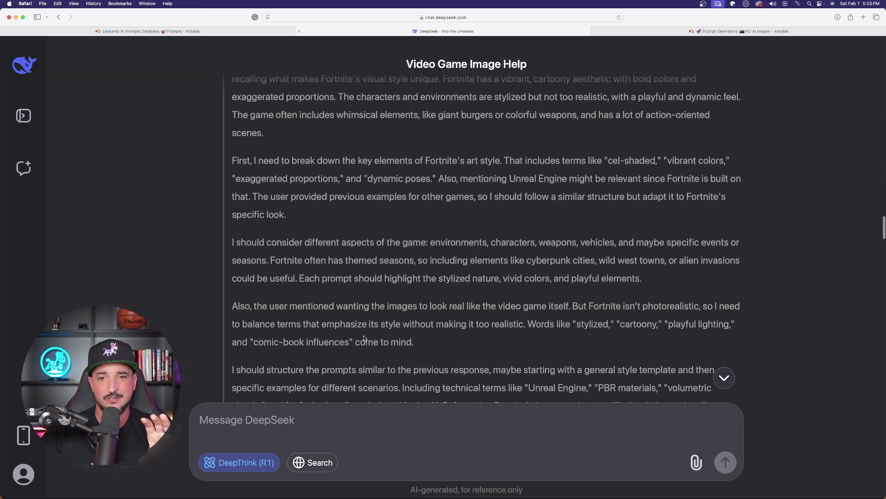
scroll(357, 336, down, 1)
scroll(357, 336, down, 2)
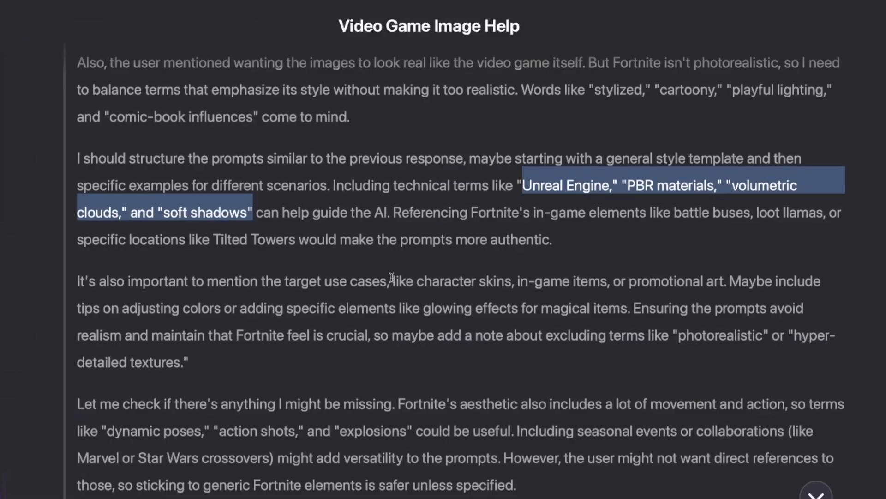
drag(441, 234, 519, 236)
drag(574, 283, 841, 291)
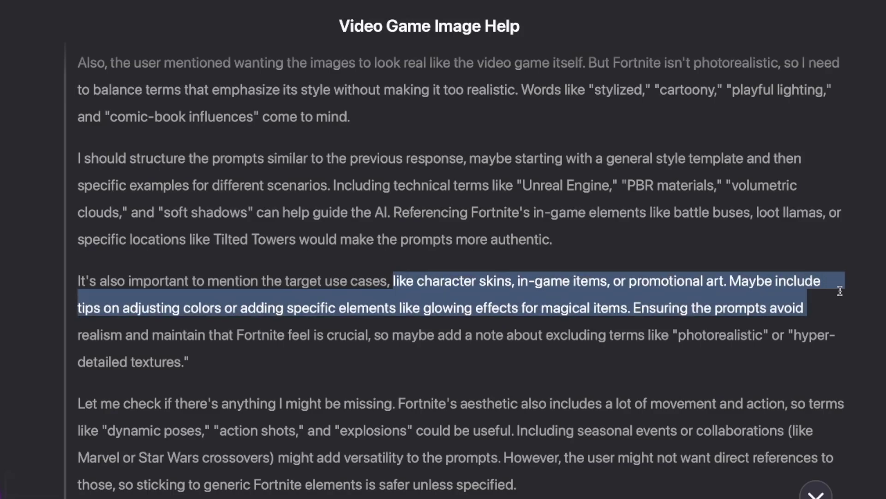
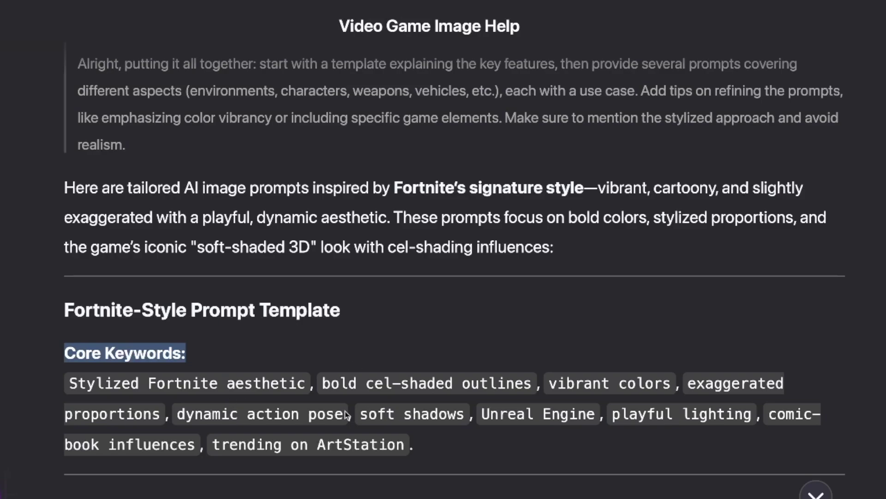
Highlight "trending on ArtStation" and "Unreal Engine" among the template's core keywords and read on to the "Fortnite Battle Royale Scene" prompt
drag(439, 445, 213, 435)
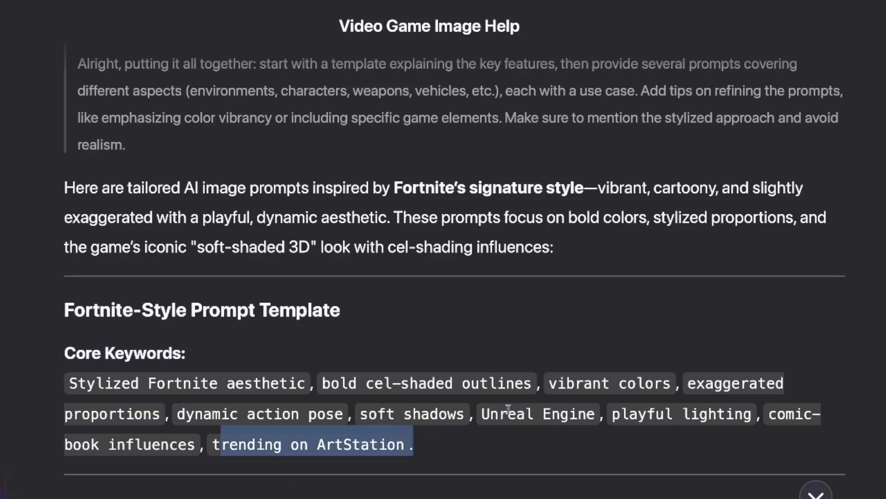
drag(470, 416, 595, 417)
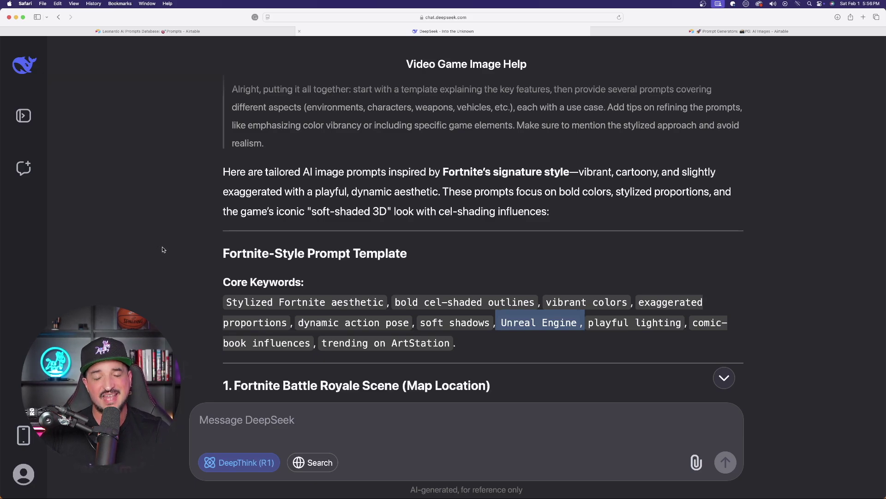
scroll(170, 253, down, 2)
scroll(170, 253, down, 2)
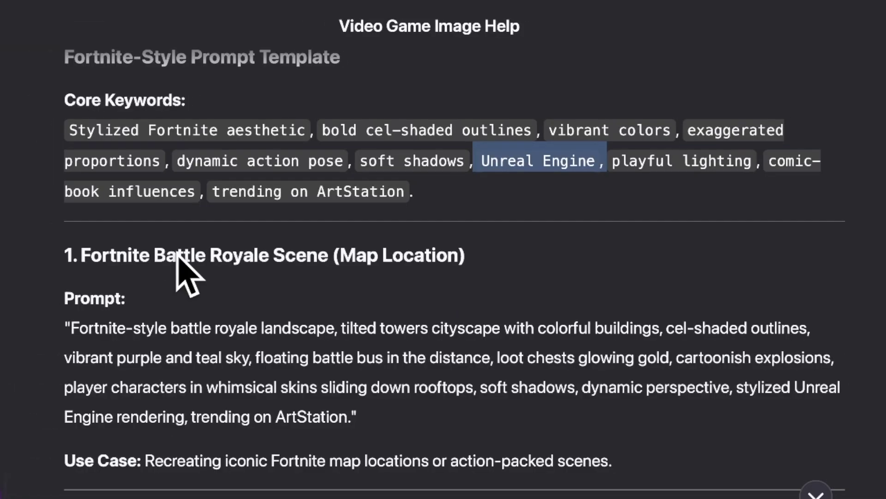
Read through the Fortnite prompts from the battle royale scene to the building prompt and on to the "Key Tips for Fortnite-Style Prompts"
scroll(166, 301, down, 10)
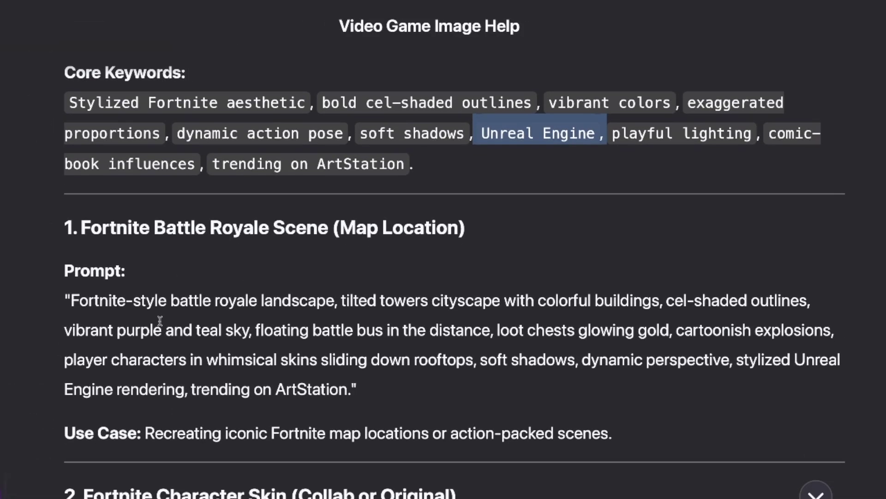
scroll(2, 252, down, 5)
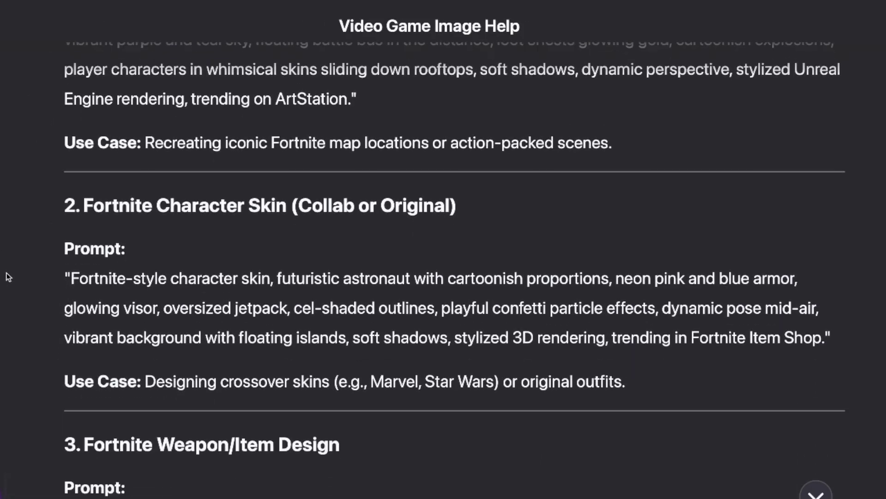
scroll(7, 268, down, 12)
scroll(40, 213, down, 2)
scroll(28, 277, down, 15)
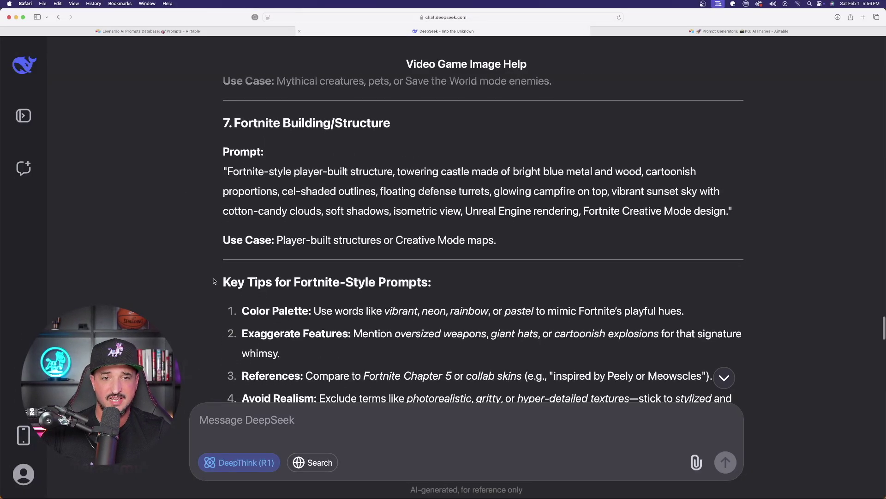
scroll(215, 281, down, 1)
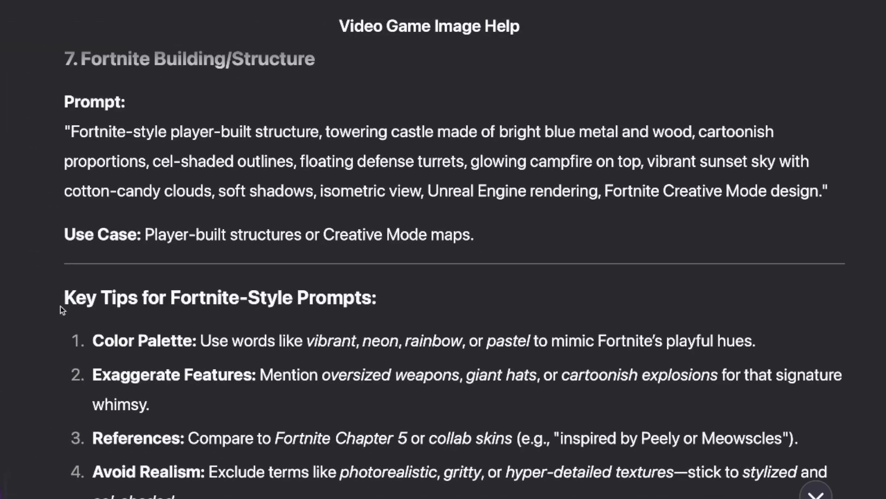
scroll(60, 307, down, 2)
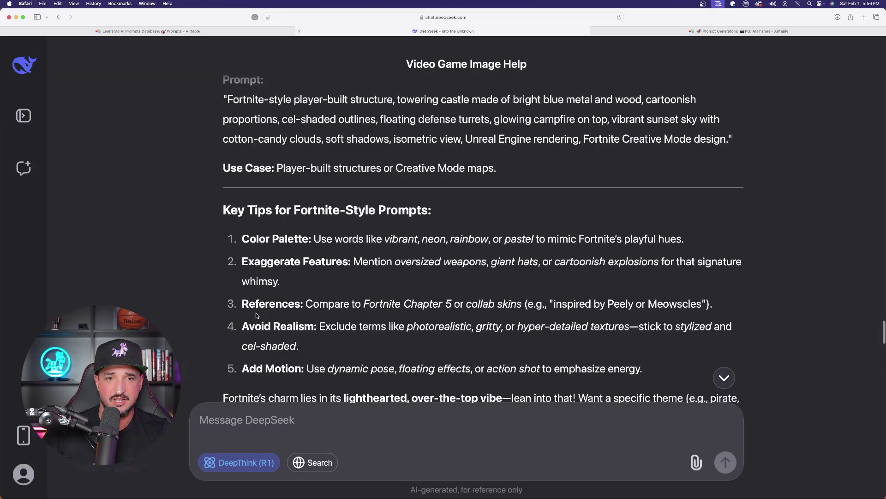
Highlight the closing question "Want a specific theme (e.g., pirate, cyberpunk, or winterfest)?" below the Fortnite tips and clear the selection
drag(581, 399, 441, 419)
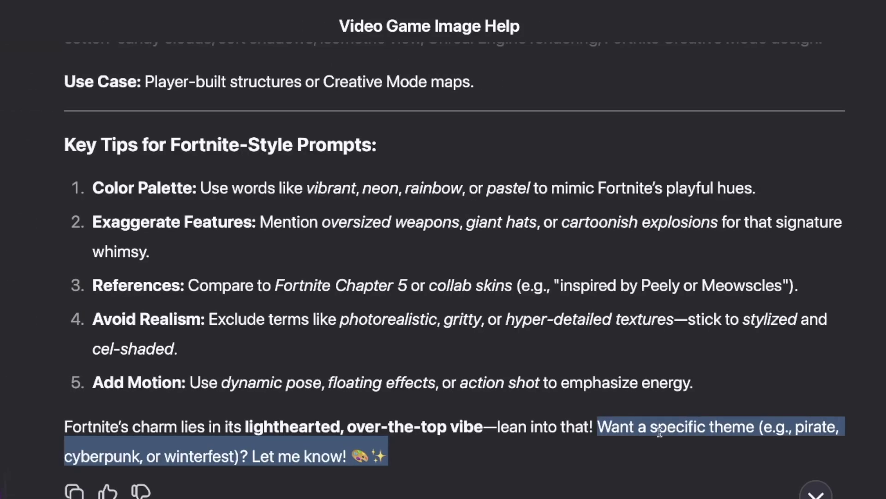
click(610, 424)
drag(596, 422, 835, 443)
click(377, 453)
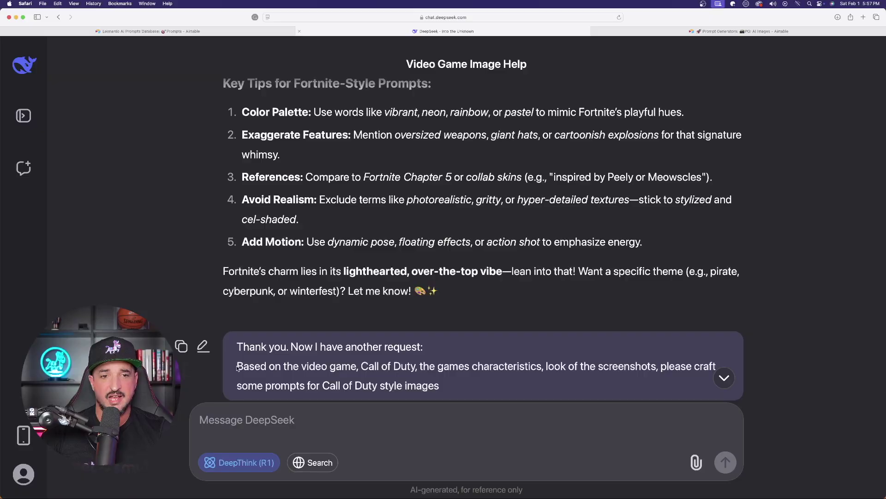
Highlight "Call of Duty" in the request for Call of Duty style prompts and "but for CoD, it's the opposite" in the reasoning
drag(237, 366, 465, 367)
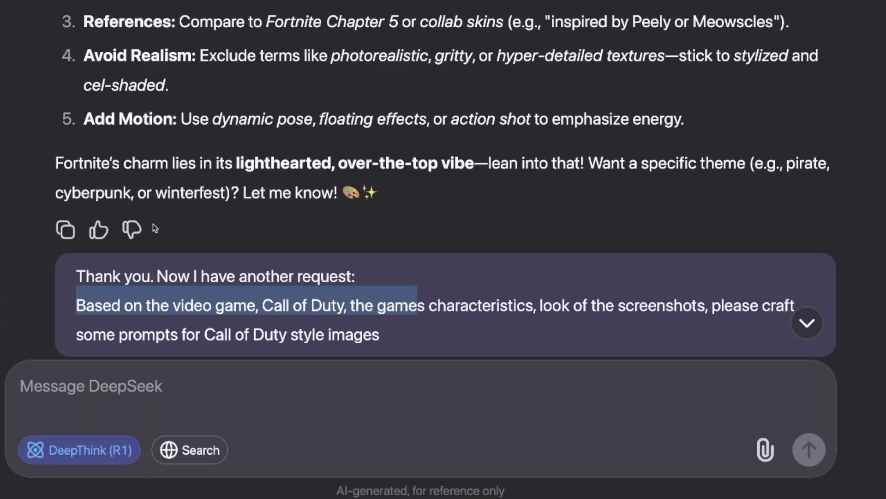
click(155, 228)
drag(262, 305, 355, 305)
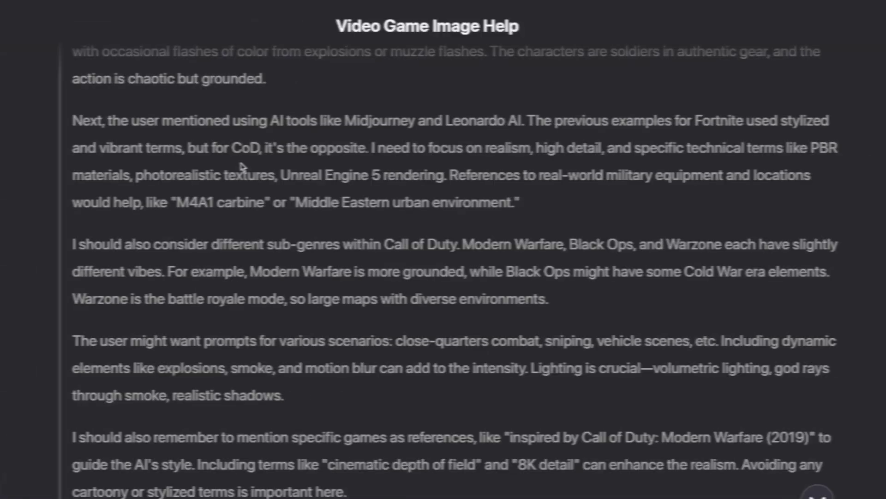
drag(187, 142, 368, 149)
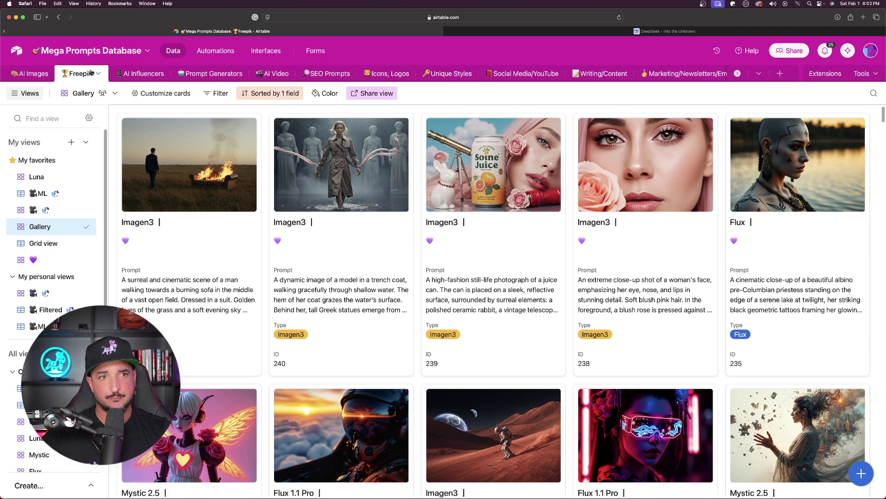
In Airtable's Mega Prompts Database, view the AI Images table, return to the Freepik table and browse to the Imagen3 video game cards
click(30, 73)
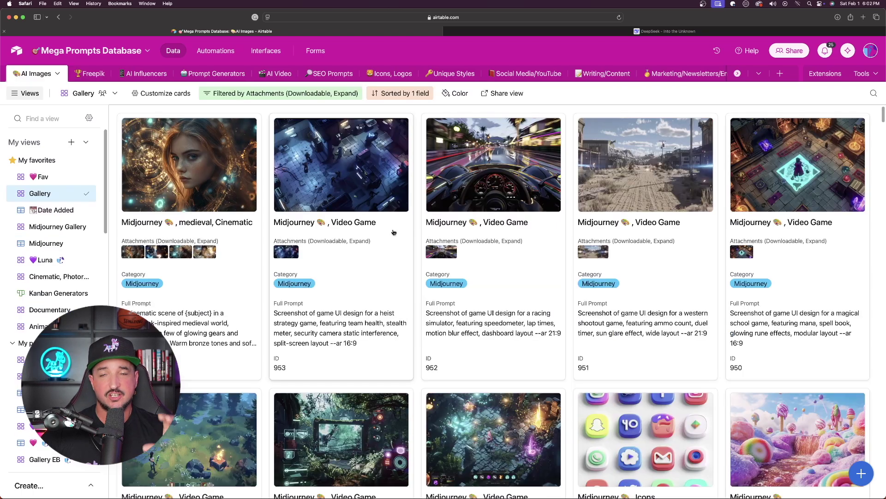
click(91, 73)
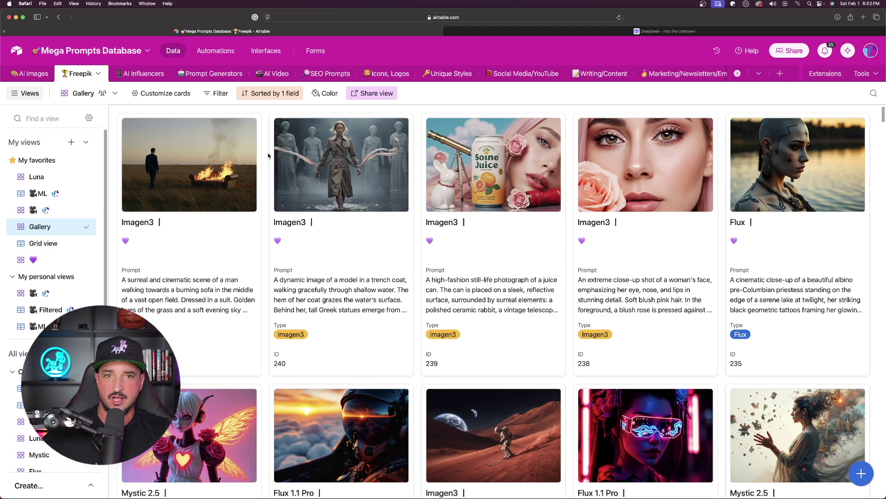
scroll(323, 194, down, 8)
scroll(461, 236, up, 1)
scroll(441, 236, down, 10)
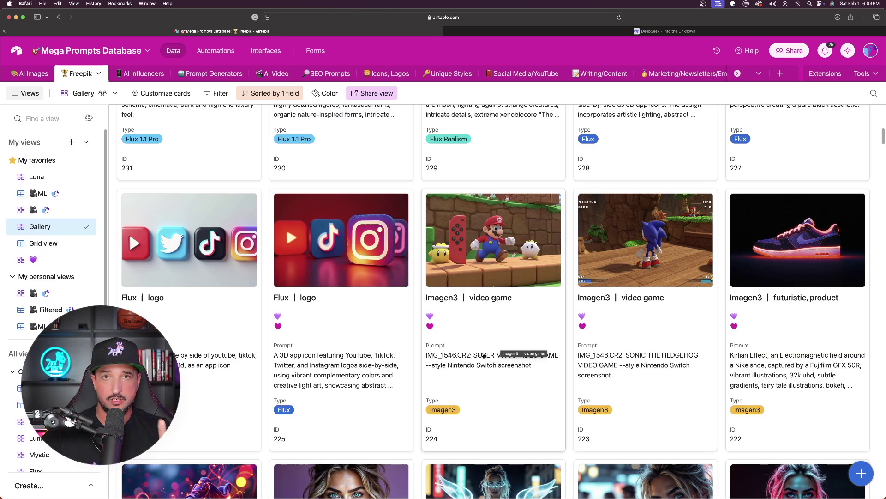
Open the Imagen3 Sonic the Hedgehog record, view its three attached images full size, and close the record
click(645, 355)
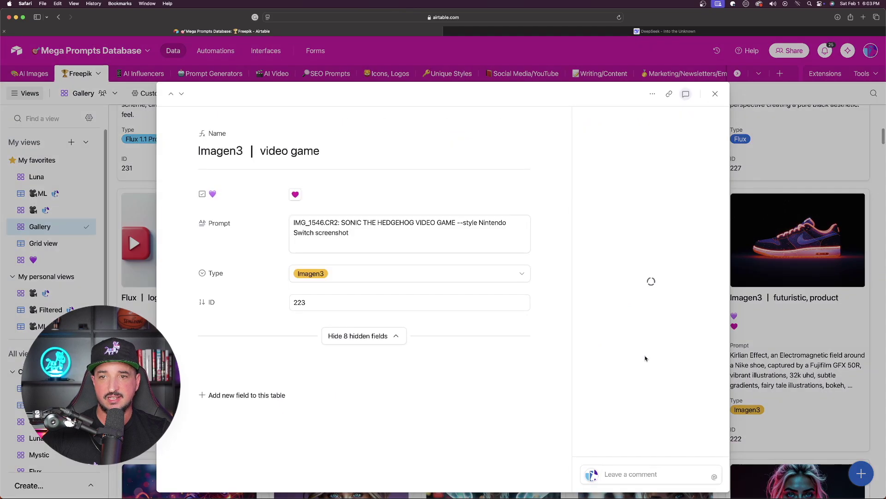
click(389, 335)
scroll(351, 349, down, 3)
click(346, 349)
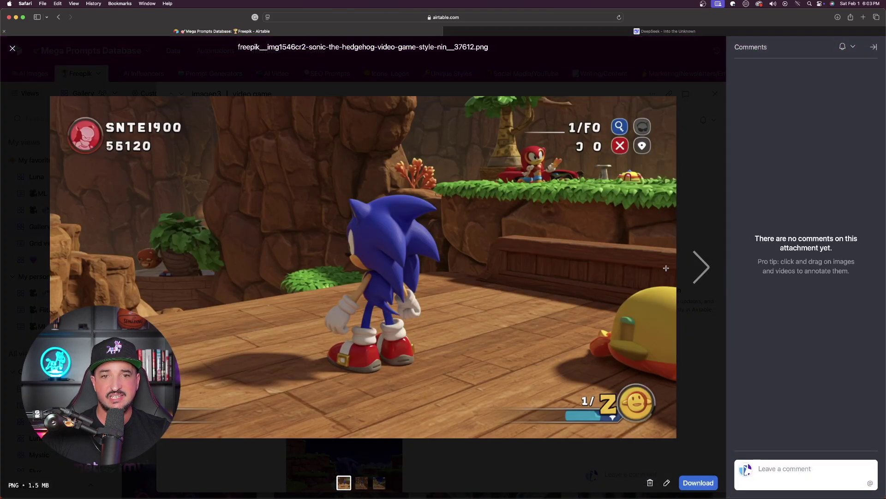
click(693, 270)
click(699, 268)
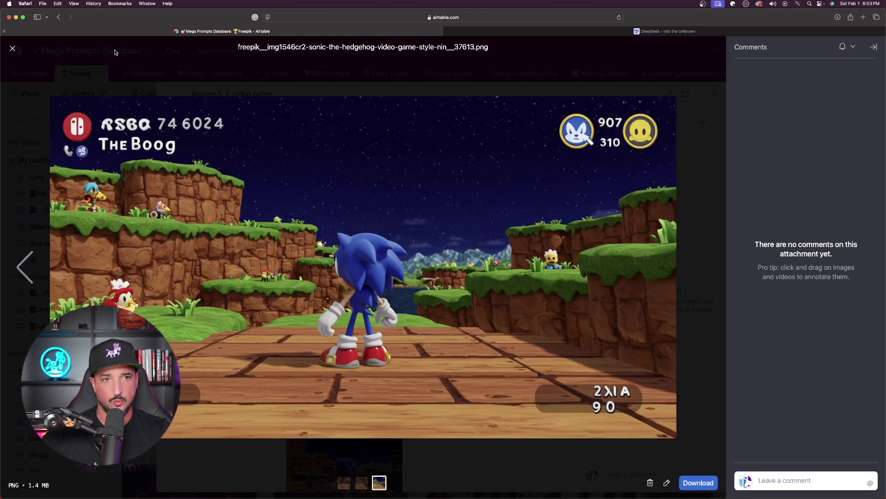
click(13, 49)
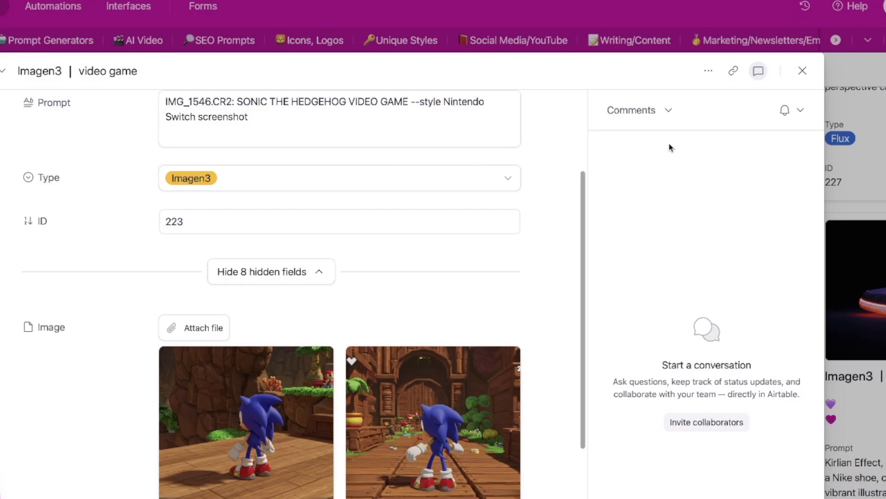
click(803, 72)
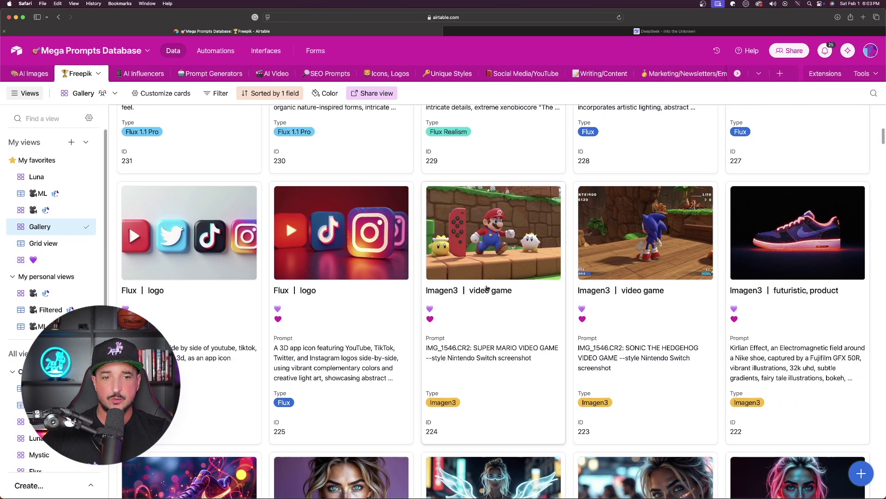
Browse down to the Flux animated Fortnite card, view the record's first image full size, and close the record
scroll(485, 283, down, 15)
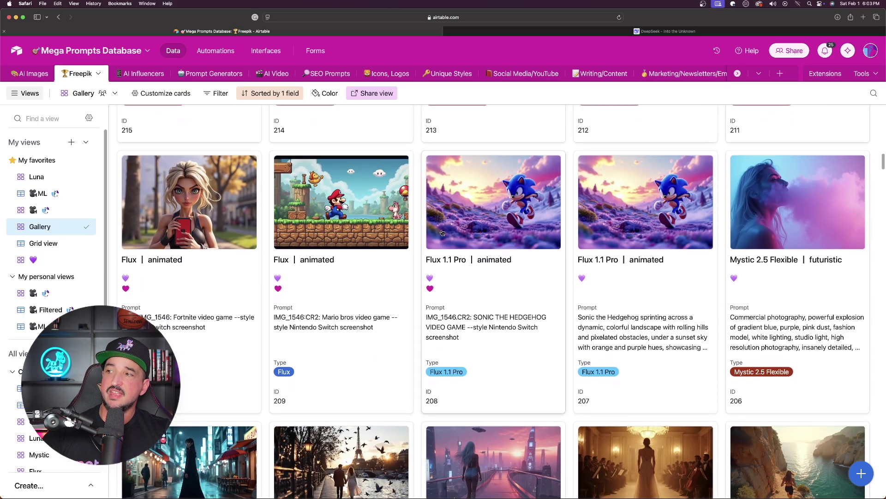
scroll(390, 252, up, 2)
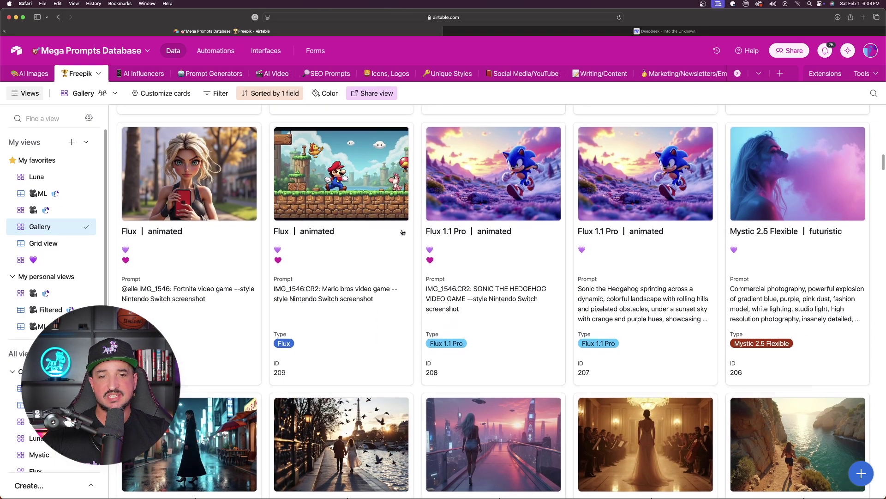
scroll(387, 247, up, 1)
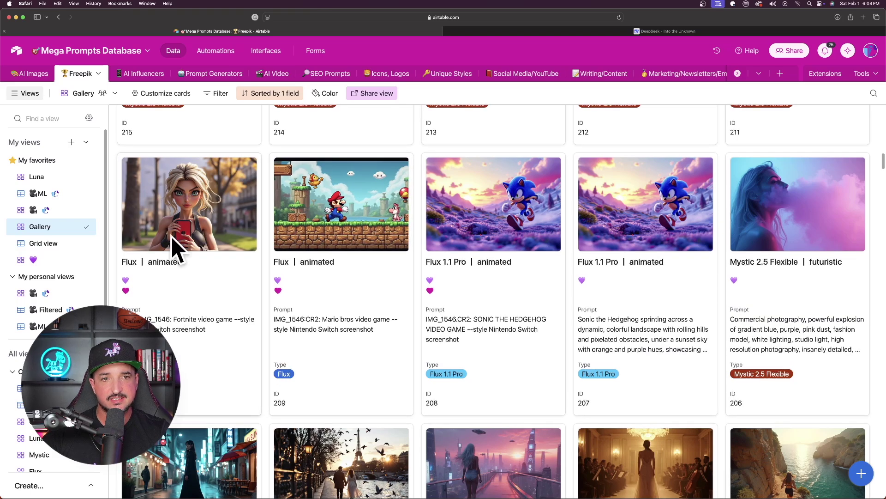
click(176, 299)
scroll(330, 296, down, 3)
click(347, 337)
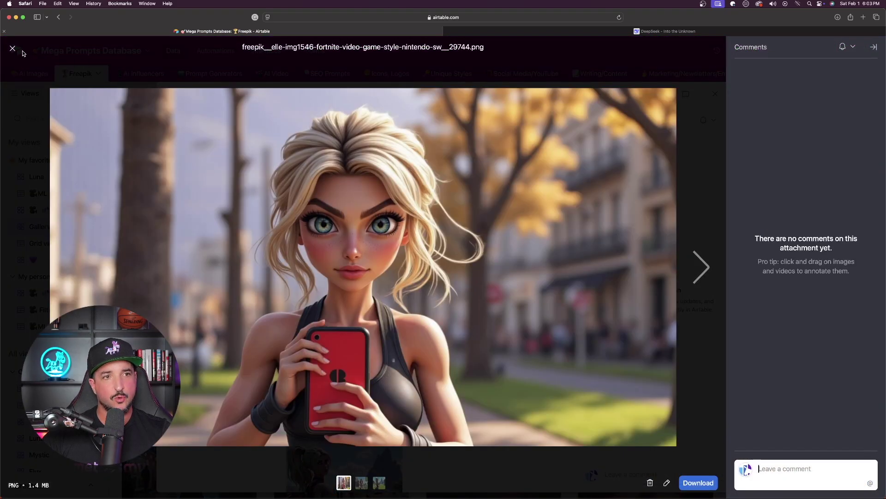
click(13, 48)
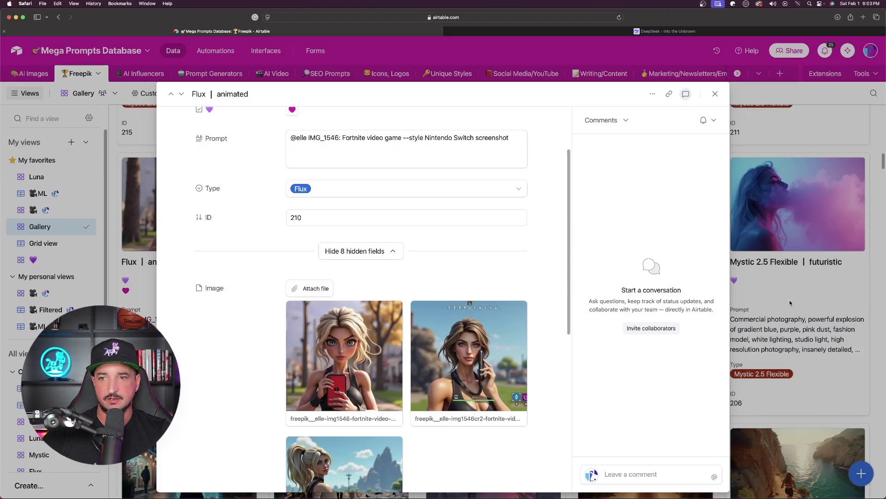
click(790, 303)
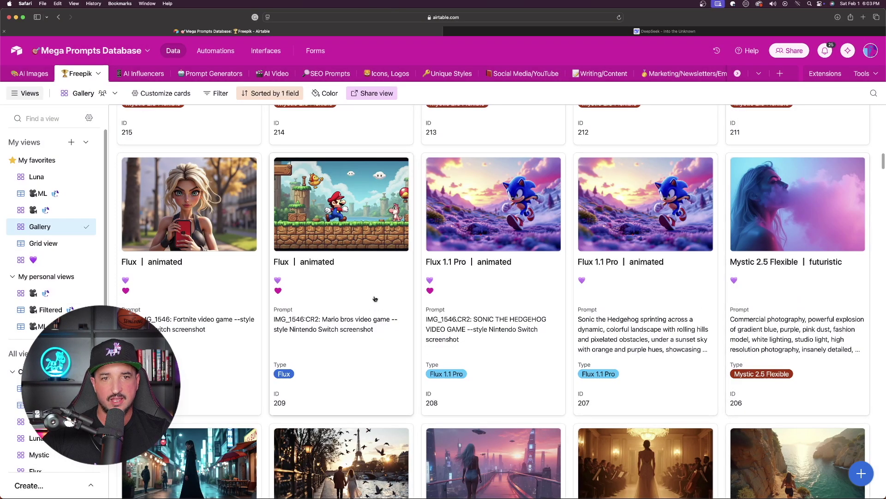
Open the Flux 1.1 Pro Sonic video game record, view its image full size, and close the record
click(478, 329)
scroll(365, 334, down, 3)
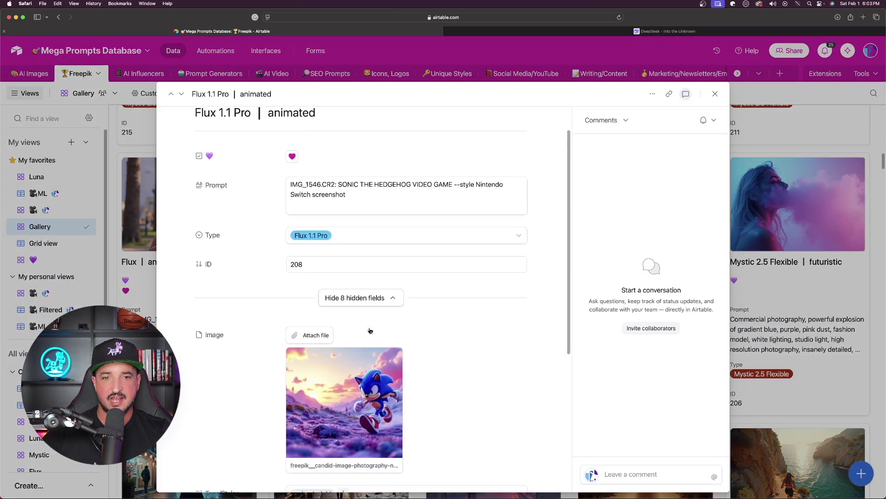
click(365, 334)
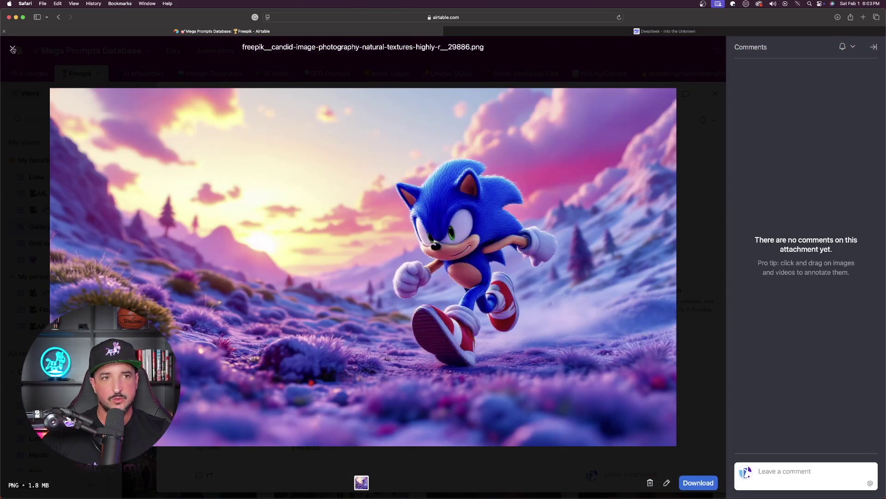
click(13, 48)
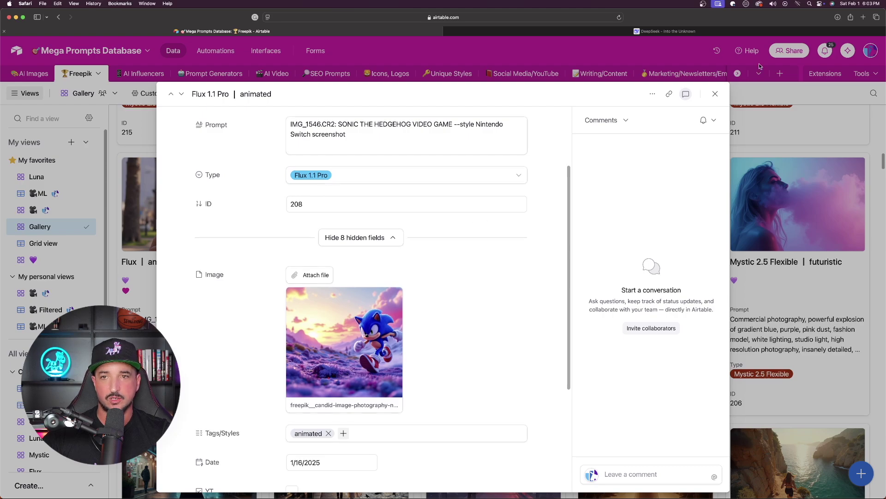
click(715, 94)
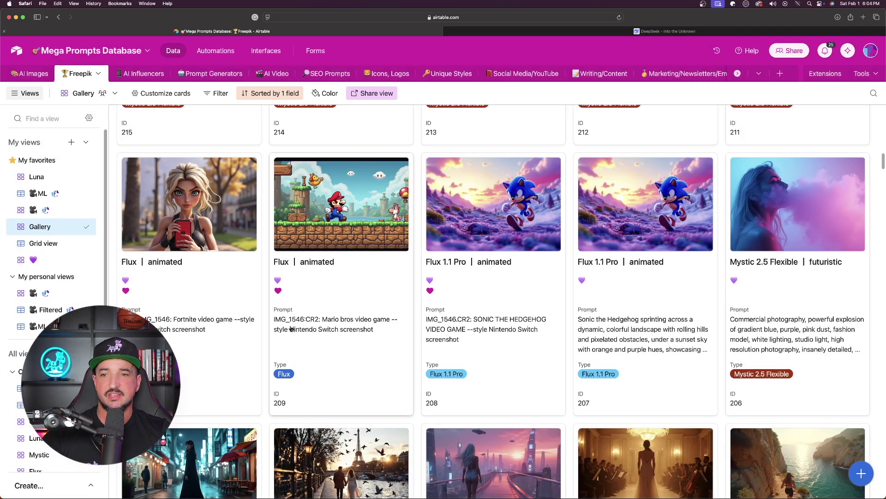
Reopen the Flux Fortnite record and highlight "IMG_1546:" and "--style Nintendo Switch screenshot" in its prompt, clearing each selection
click(176, 328)
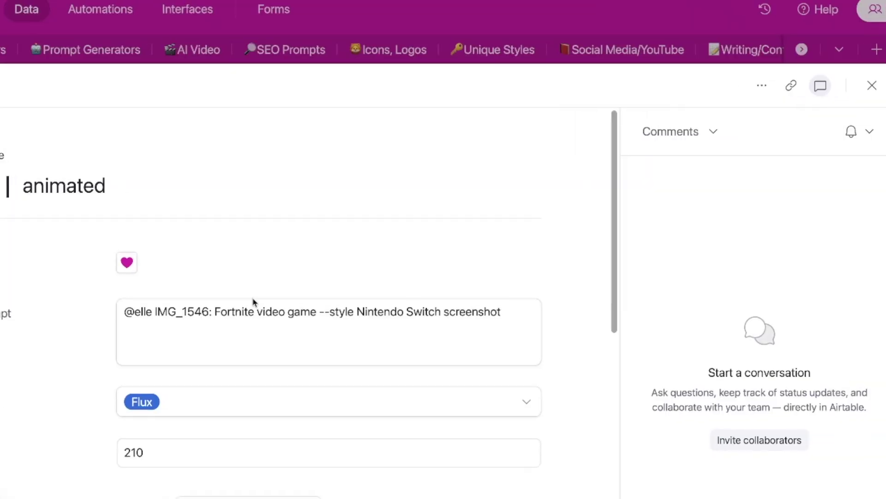
scroll(201, 404, down, 1)
drag(159, 288, 214, 285)
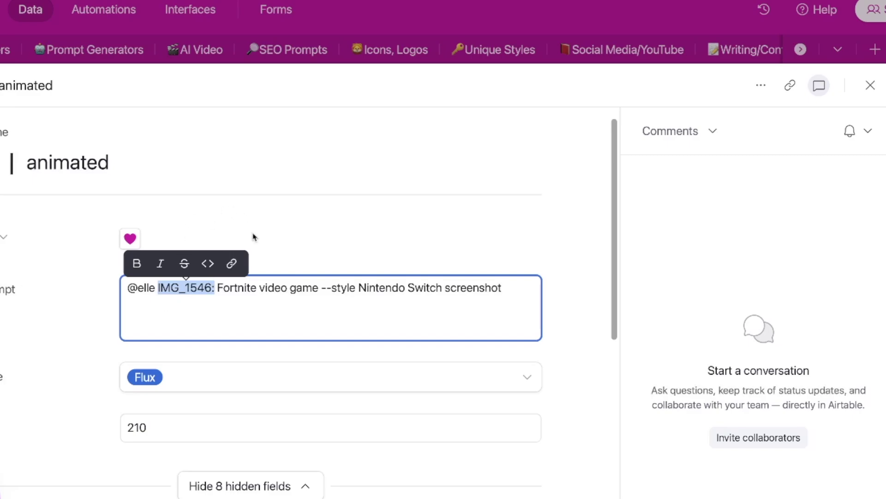
click(272, 247)
drag(324, 288, 501, 288)
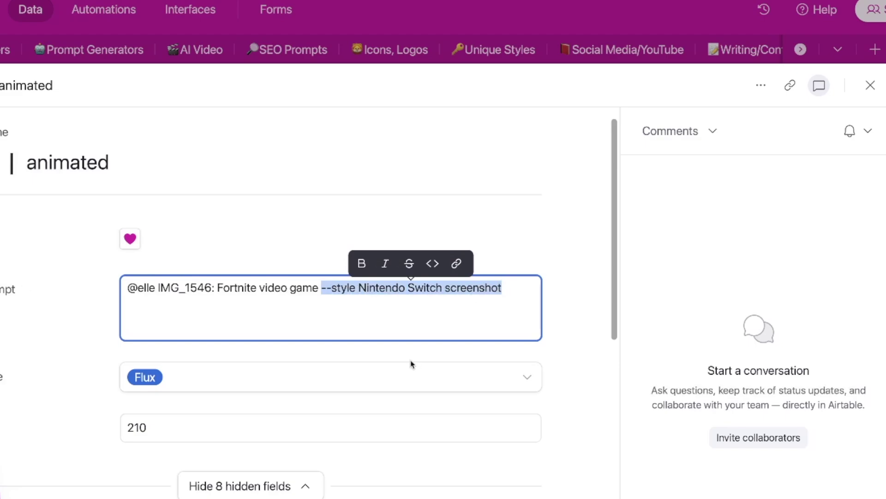
click(260, 287)
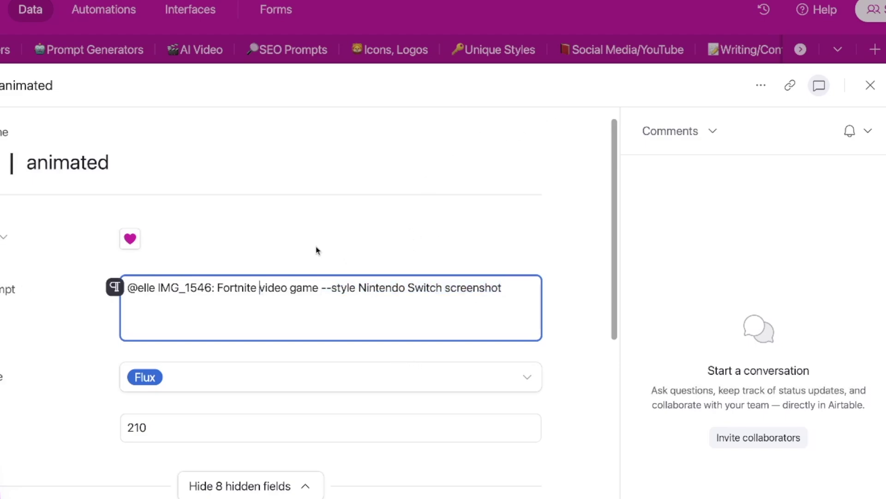
Highlight "IMG_1546:" again in the Fortnite prompt, followed by its "IMG_" prefix and its number separately
drag(158, 288, 214, 285)
click(170, 315)
drag(187, 288, 159, 286)
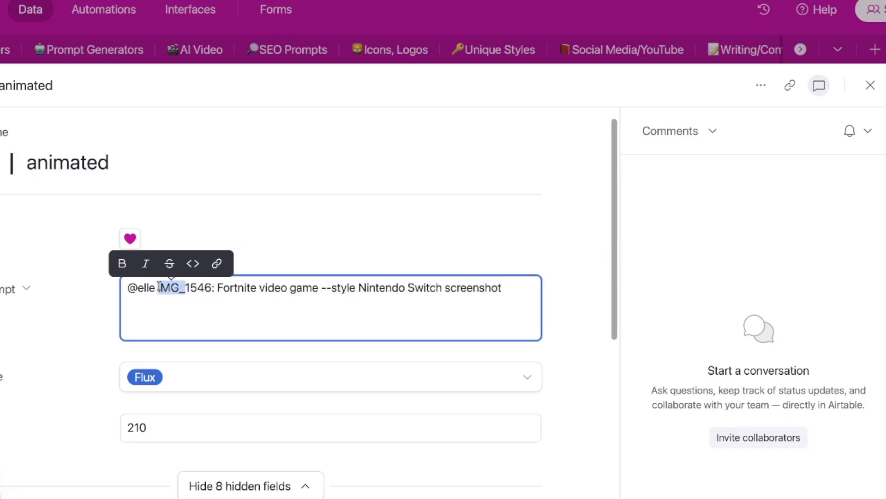
click(202, 291)
drag(214, 287, 185, 288)
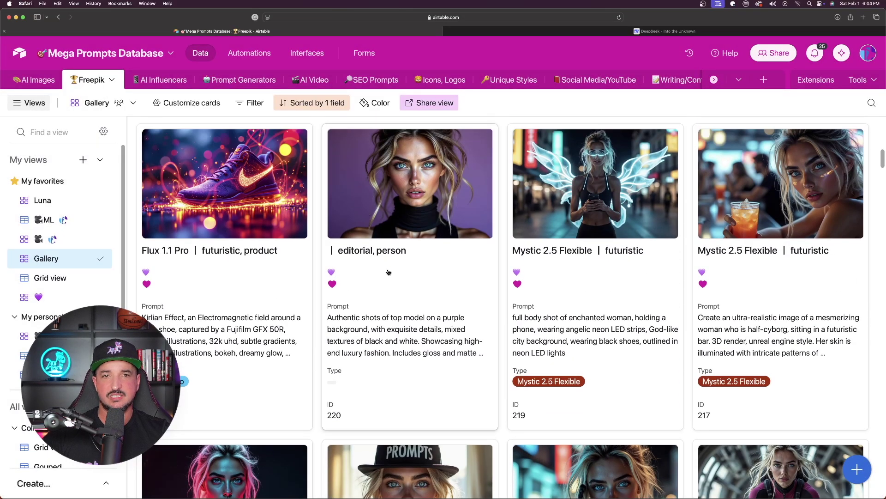
Browse the Freepik gallery cards, covering the Imagen3 video game, Flux logo and futuristic product records
scroll(389, 273, up, 10)
scroll(383, 286, down, 4)
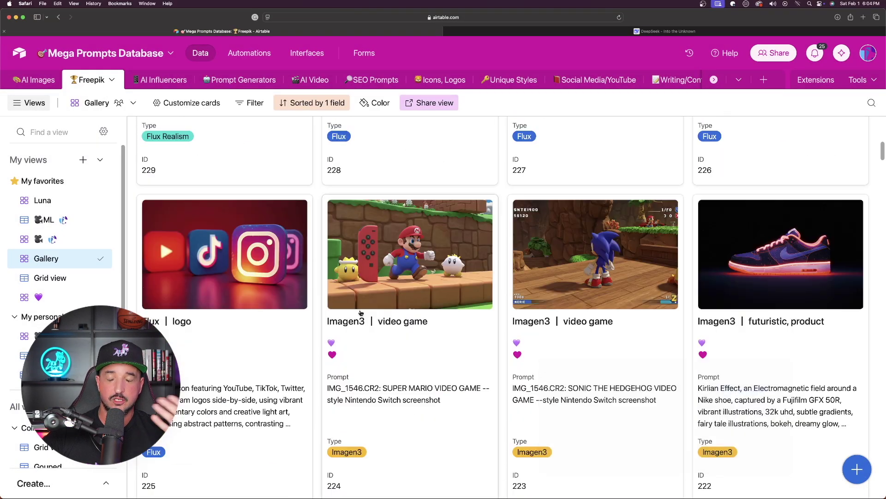
scroll(358, 305, up, 10)
scroll(350, 294, up, 10)
scroll(387, 314, down, 12)
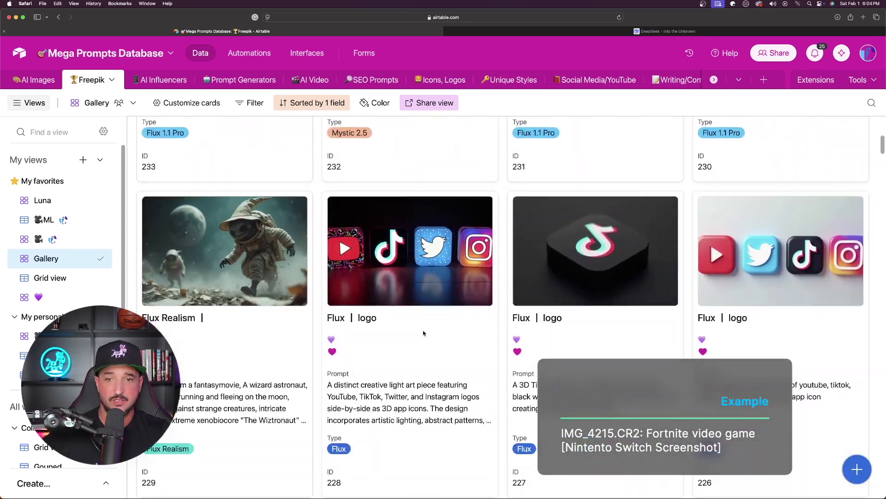
scroll(423, 332, down, 3)
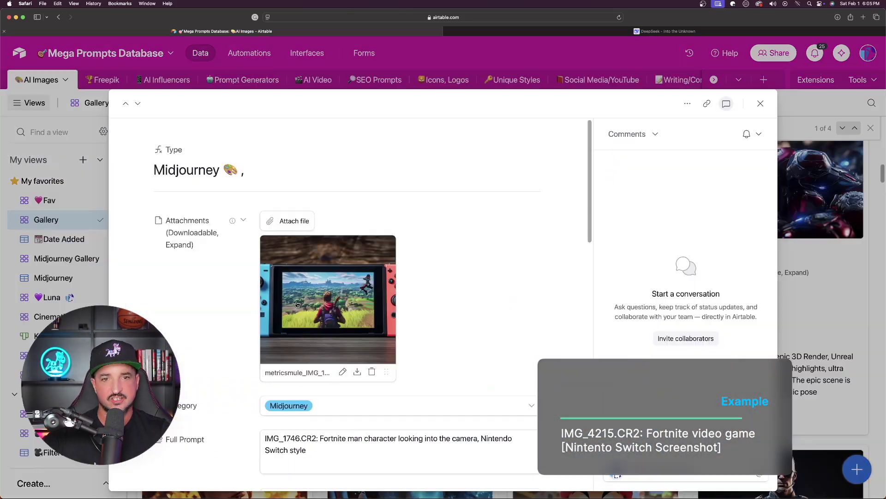
View the AI Images table's Midjourney Fortnite man Nintendo Switch image full size, and close the image and its record
click(328, 297)
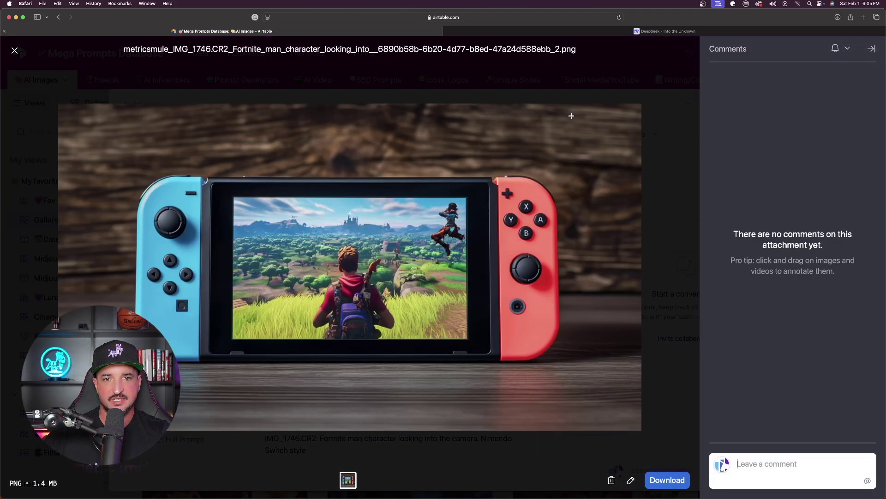
click(14, 50)
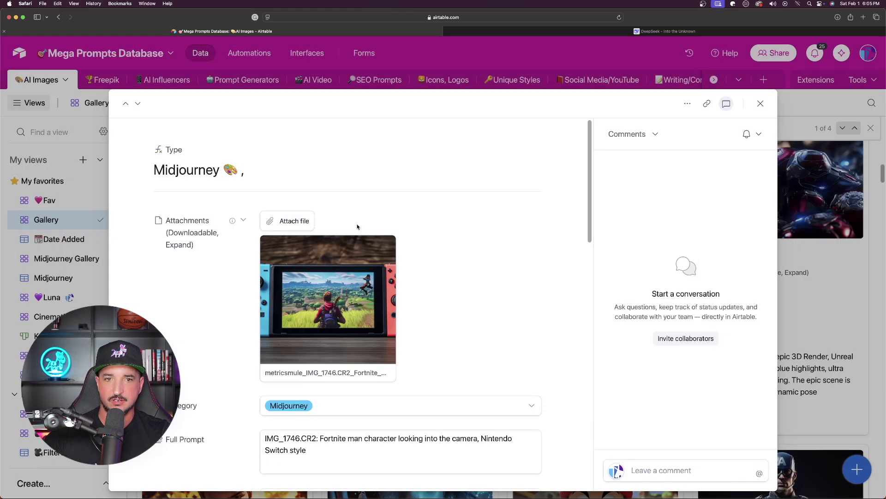
key(Escape)
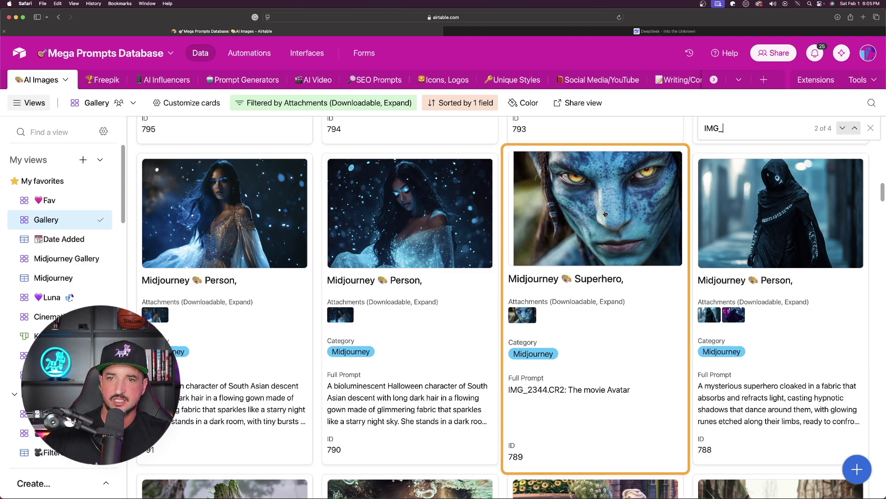
Open the Midjourney Superhero record with the Avatar movie prompt, view its image full size, and close the image
click(588, 213)
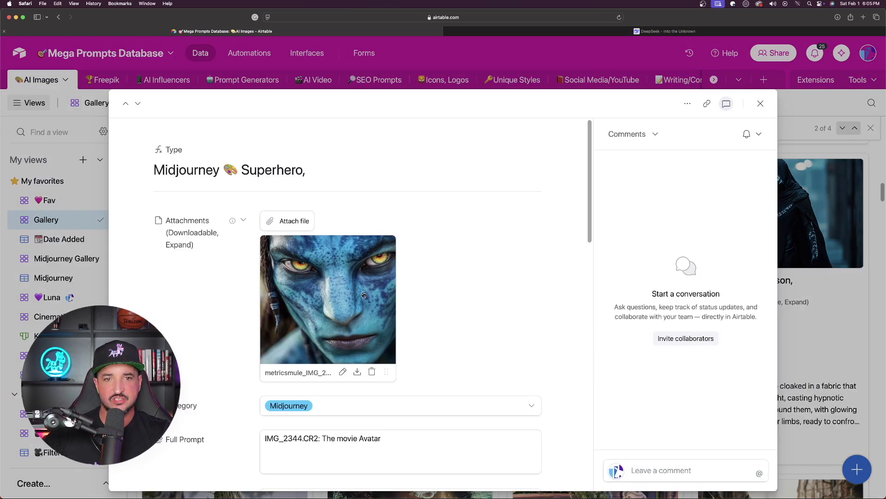
click(327, 295)
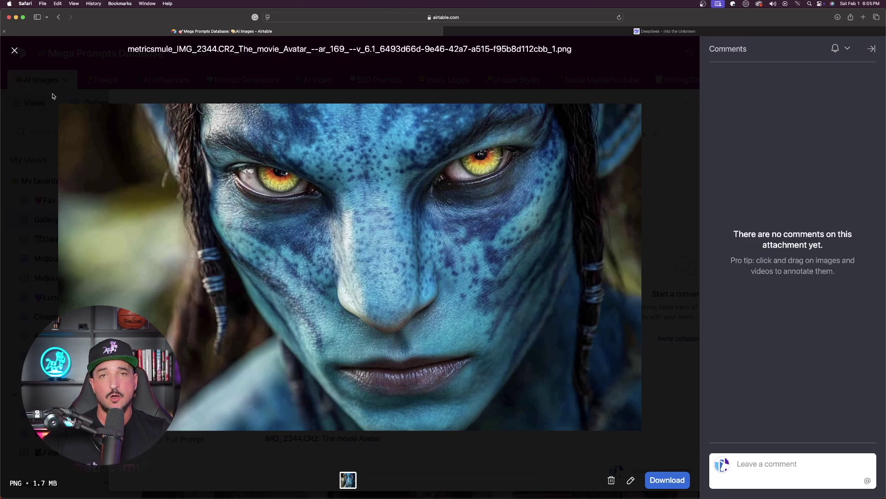
click(14, 50)
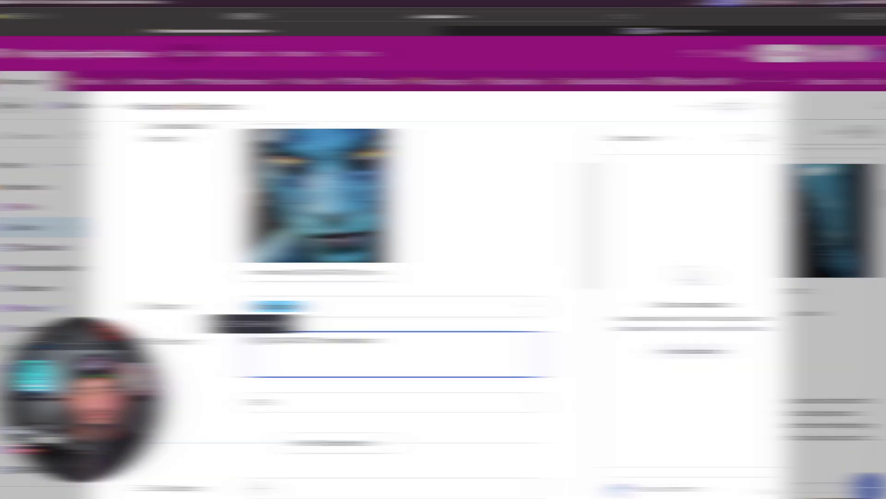
Highlight "IMG_2344.CR2:" in the Avatar prompt, place the cursor before "CR2", and close the record
drag(265, 438, 298, 439)
drag(176, 423, 211, 424)
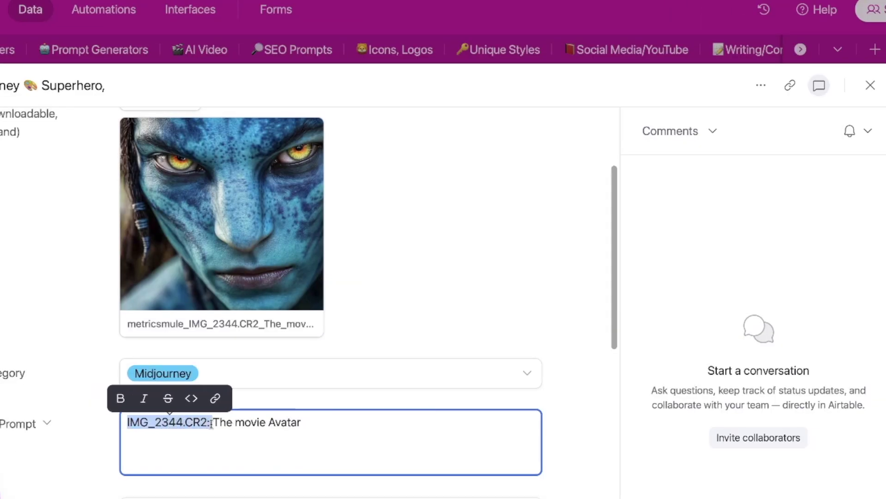
click(175, 447)
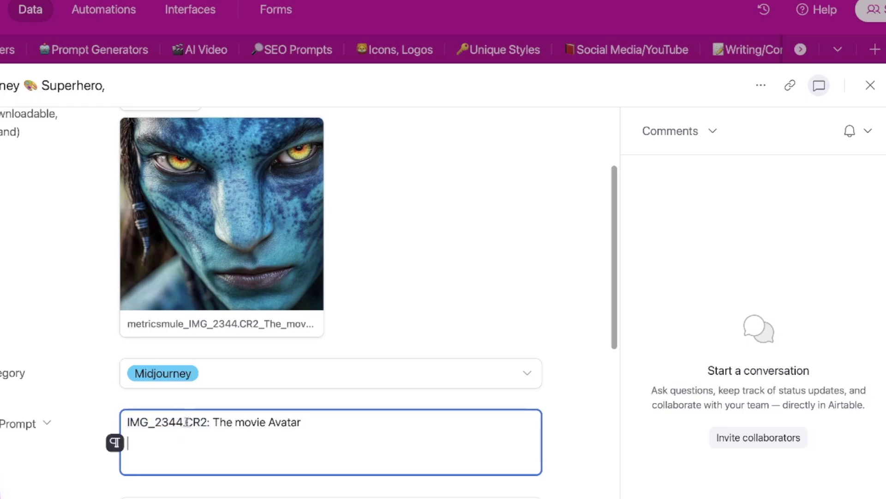
click(184, 422)
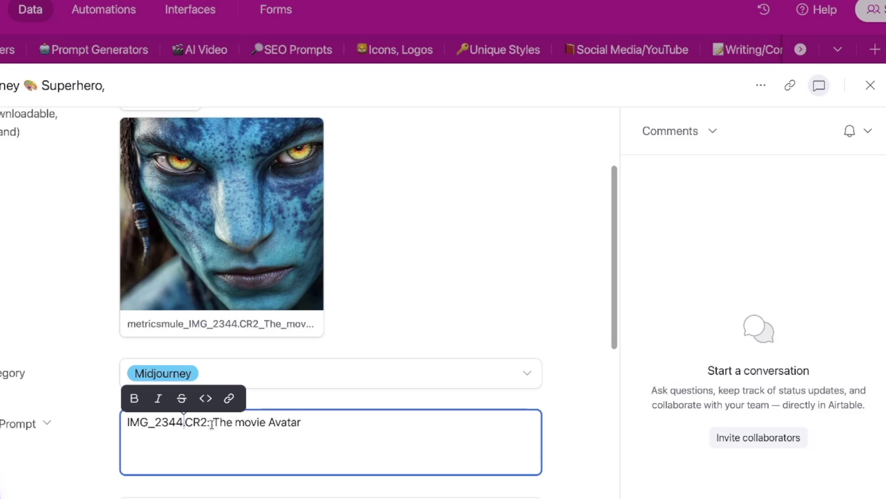
click(870, 85)
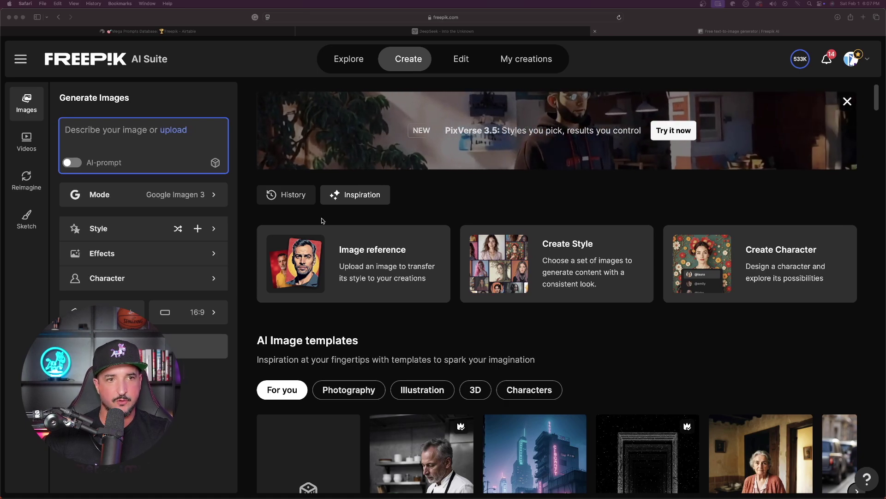
Switch to Freepik and generate images from "IMG_1546.CR2: sonic the hedgehog --style Nintendo Switch screenshot" with Google Imagen 3 and with Flux 1.1
click(126, 133)
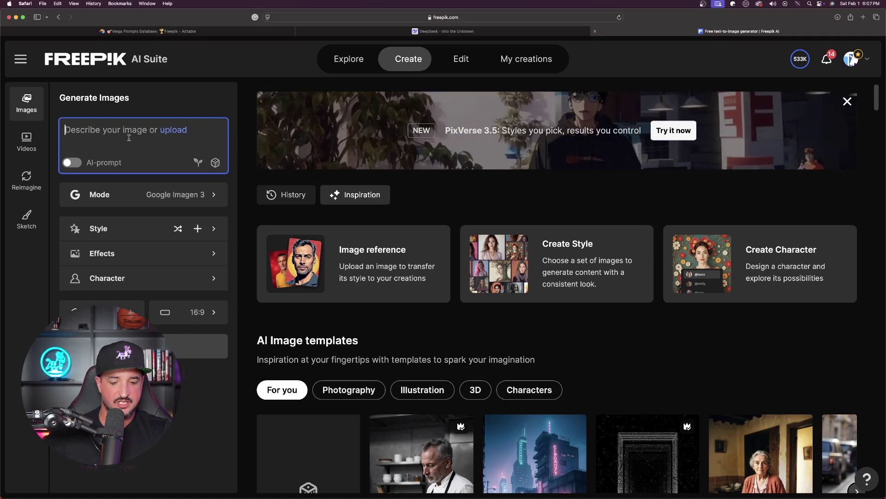
text(IMG_1546.CR2: sonic the hedgehog -- style Nintendo Switch screenshot)
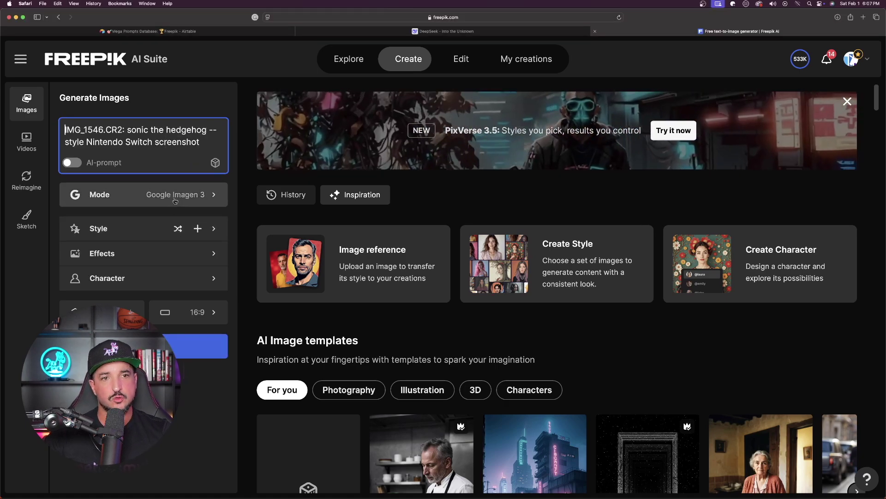
click(175, 194)
mouse_move(387, 342)
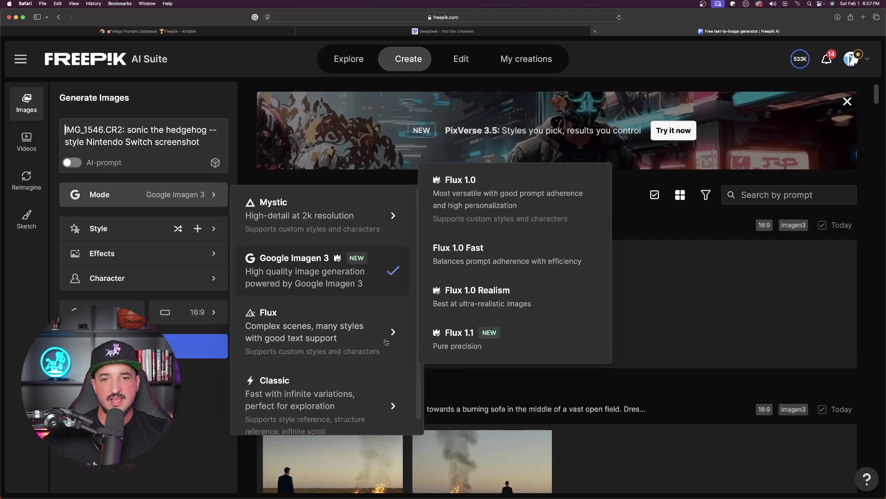
click(480, 346)
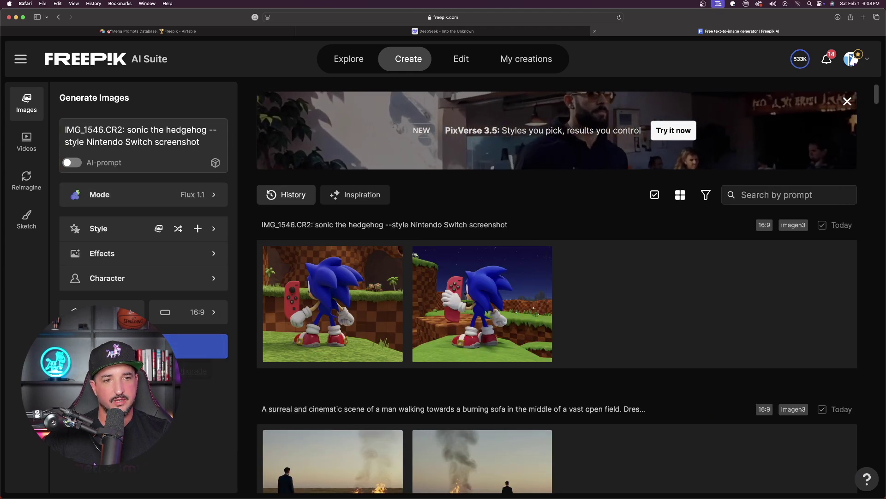
click(194, 345)
View both Google Imagen 3 Sonic images full size, close the viewer, and view both Flux 1.1 Sonic images full size
scroll(335, 277, down, 3)
click(330, 271)
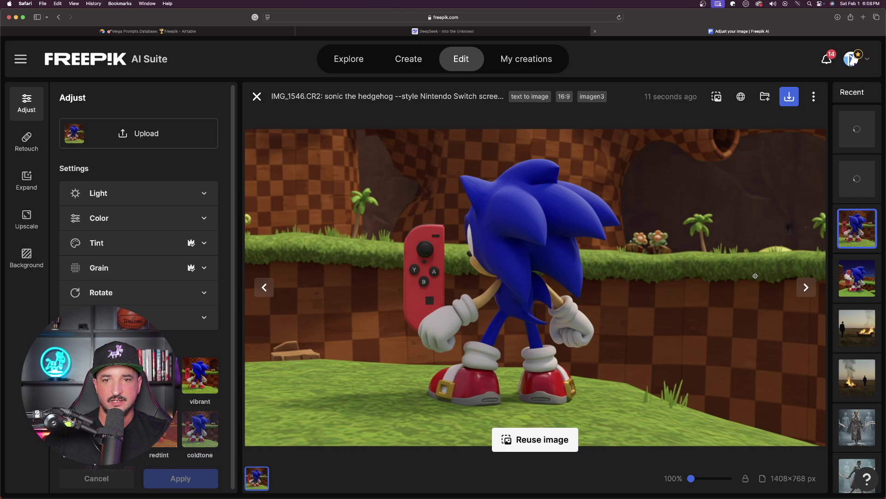
click(807, 288)
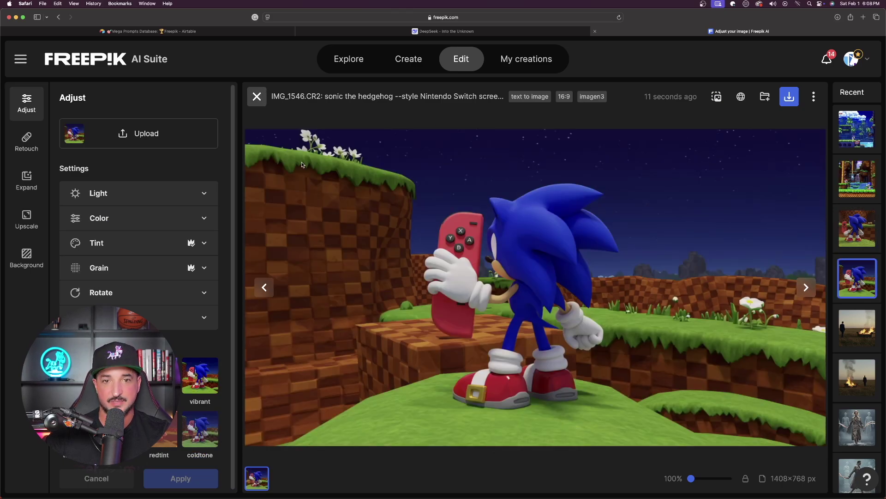
key(Escape)
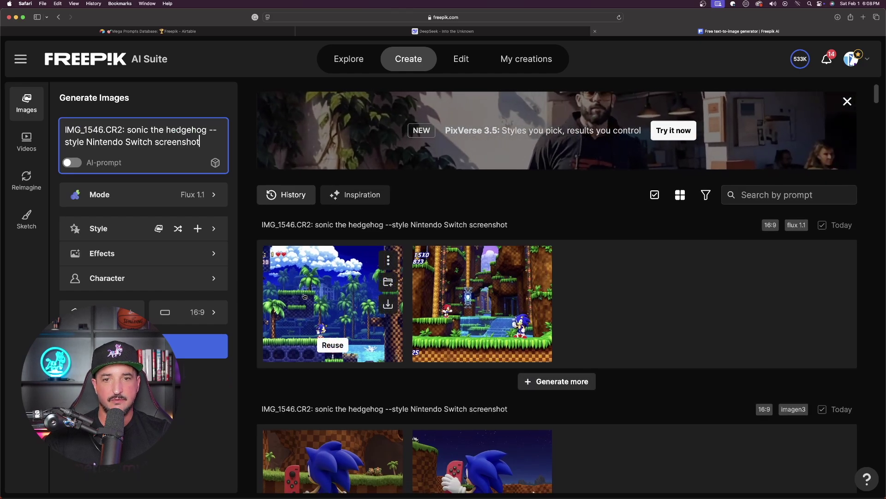
click(305, 295)
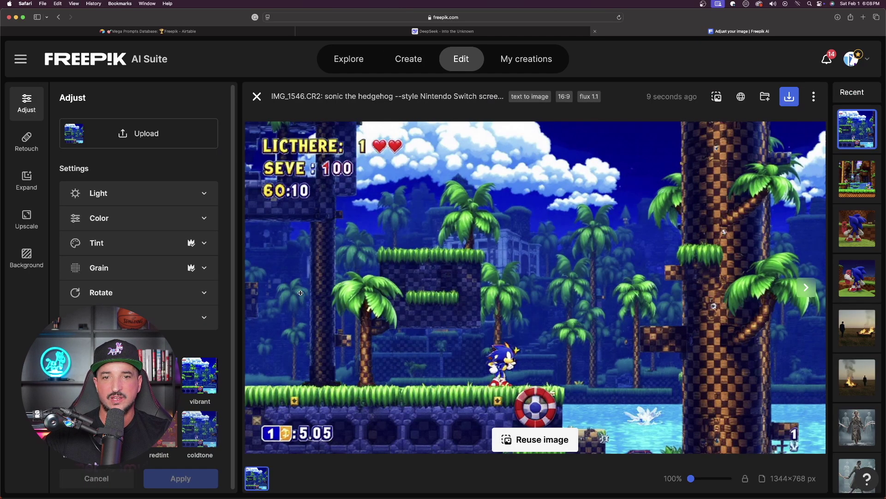
click(805, 288)
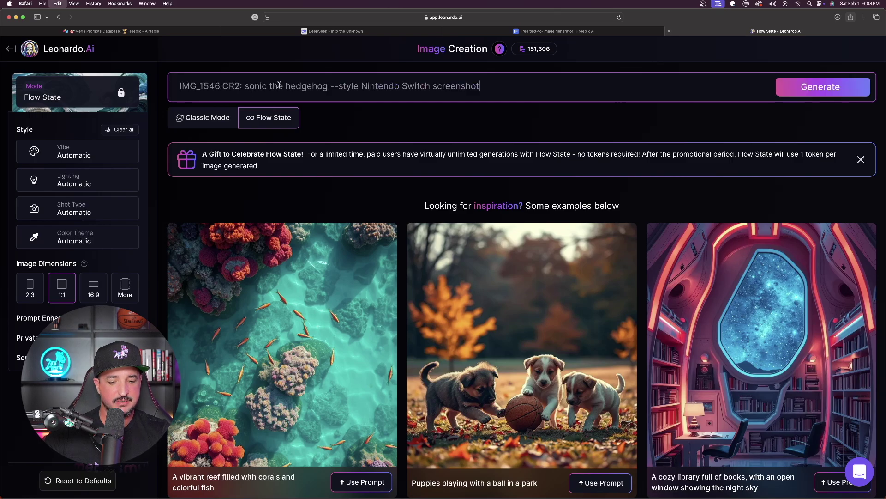
Switch to Leonardo.Ai and generate Flow State images from "IMG_1546.CR2: sonic the hedgehog --style Nintendo Switch screenshot"
text(IMG_1546.CR2: sonic the hedgehog --style Nintendo Switch screenshot)
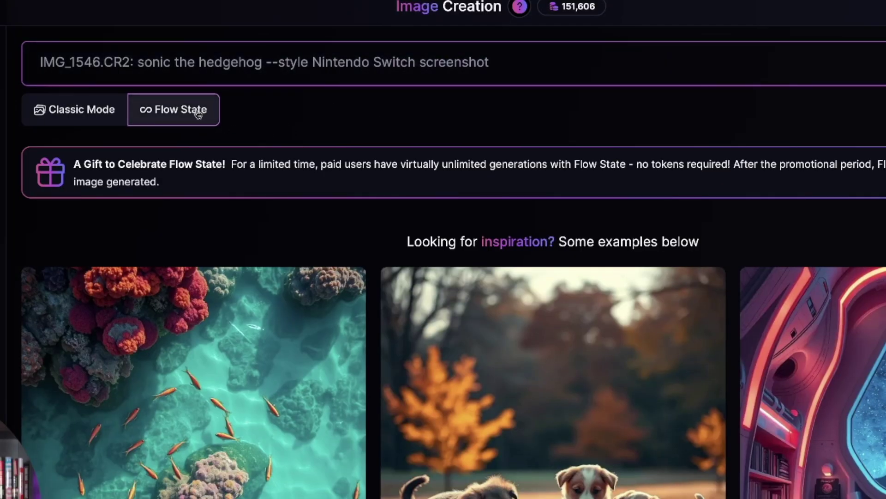
click(205, 114)
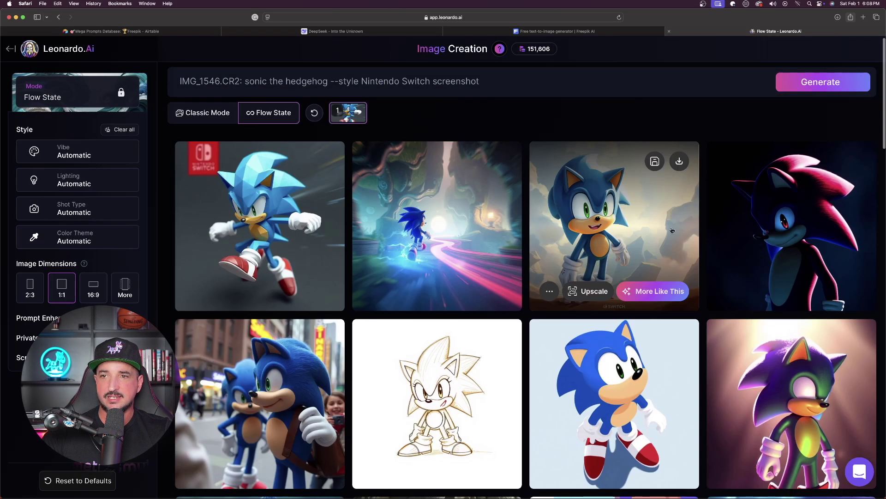
Examine the range of Sonic variations in the Flow State results for ones matching the Nintendo Switch idea
scroll(599, 231, down, 2)
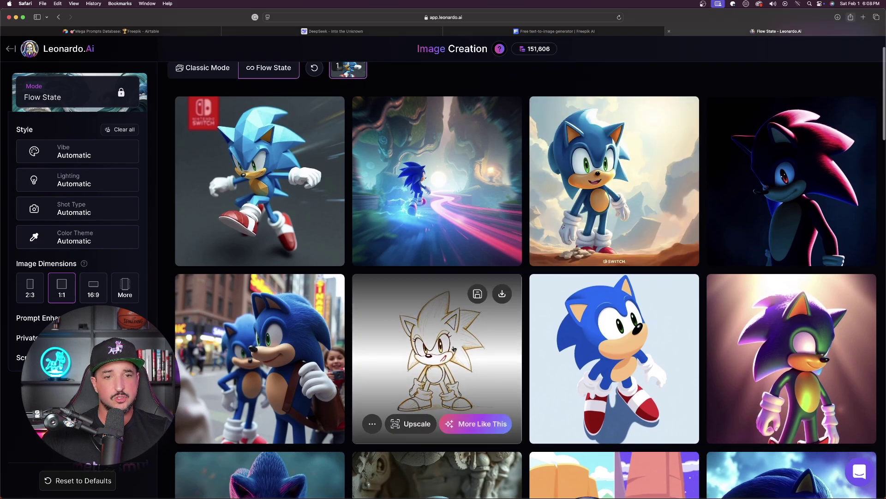
scroll(244, 320, down, 1)
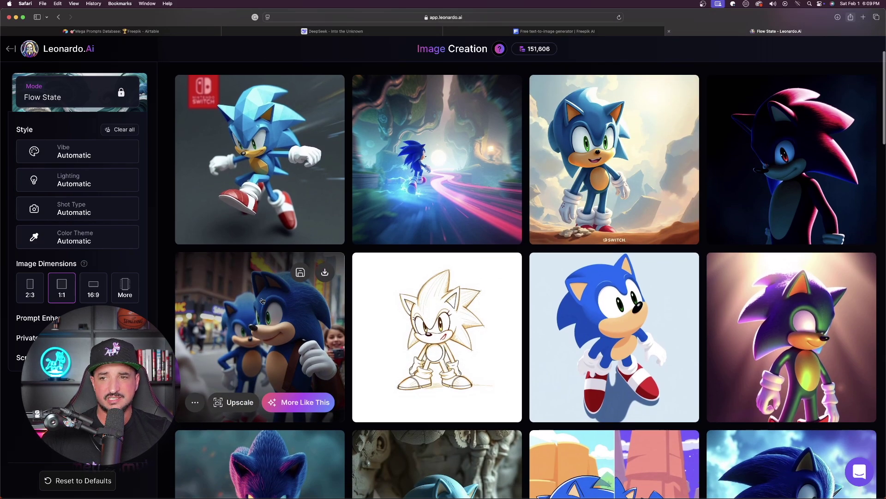
scroll(277, 301, down, 10)
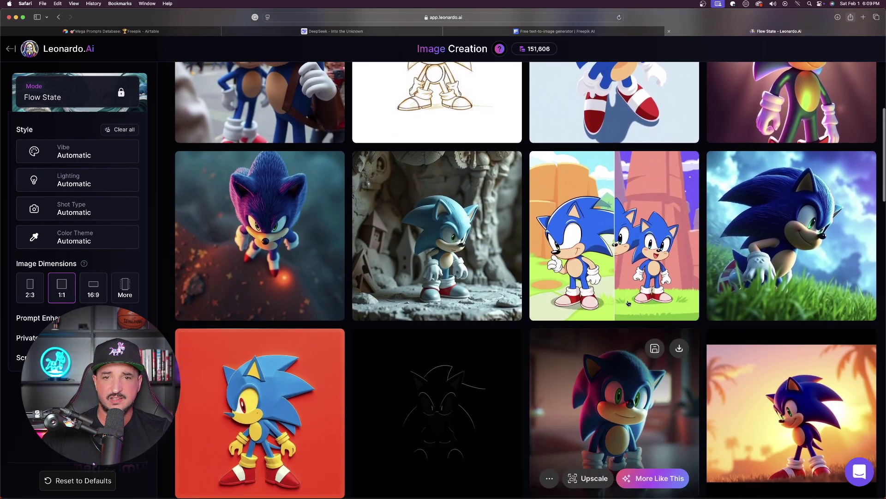
scroll(660, 259, down, 5)
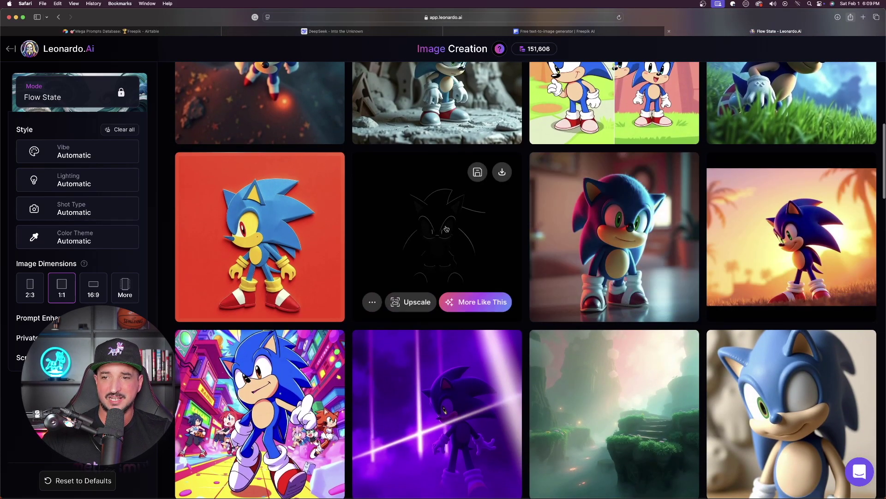
scroll(446, 230, down, 15)
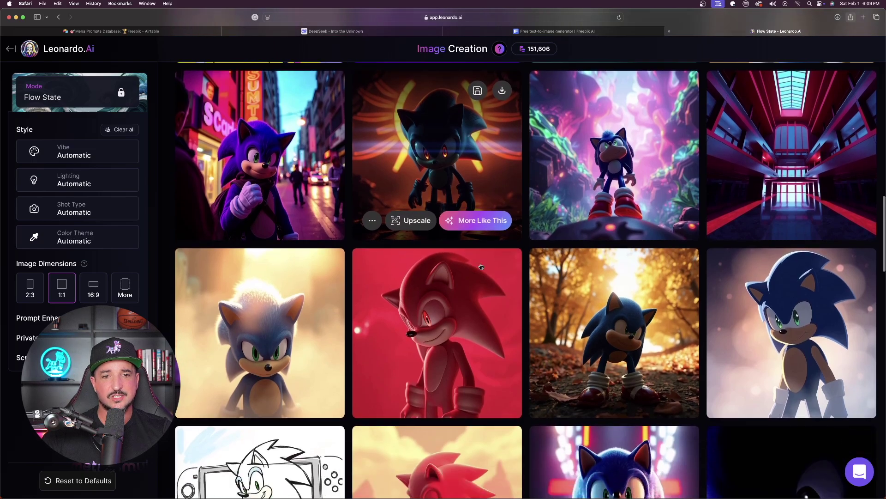
scroll(481, 266, down, 9)
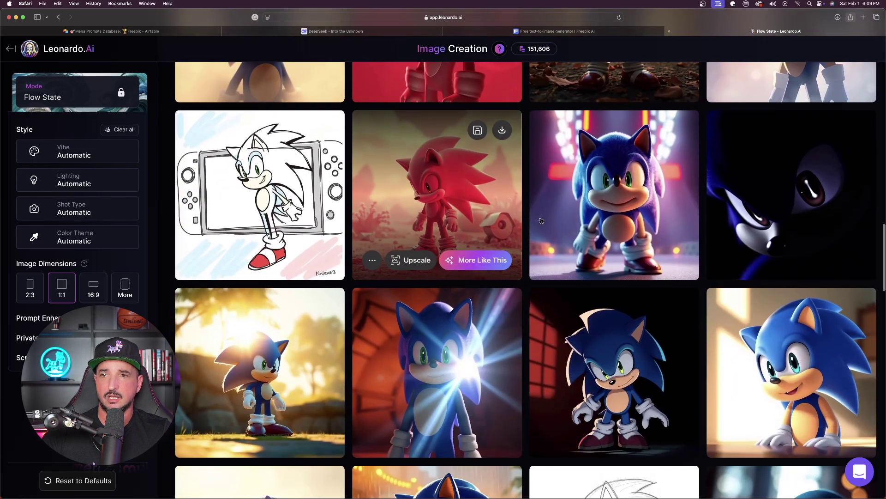
scroll(529, 236, down, 12)
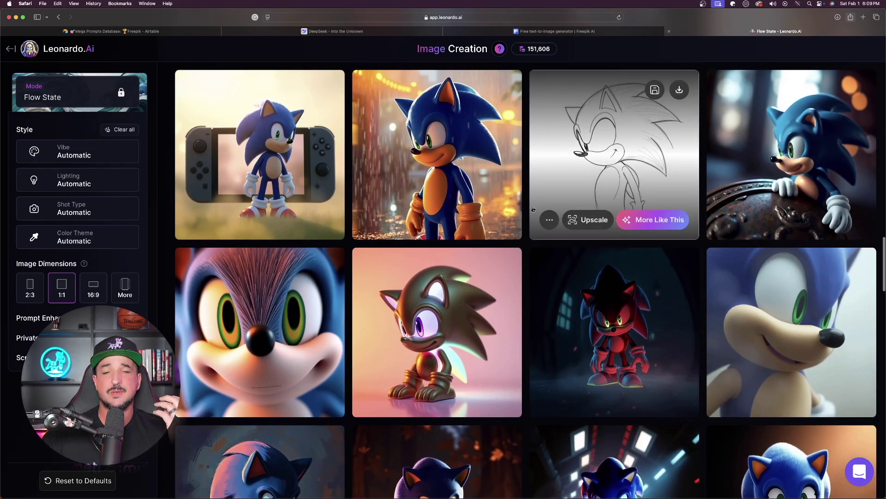
scroll(531, 210, up, 1)
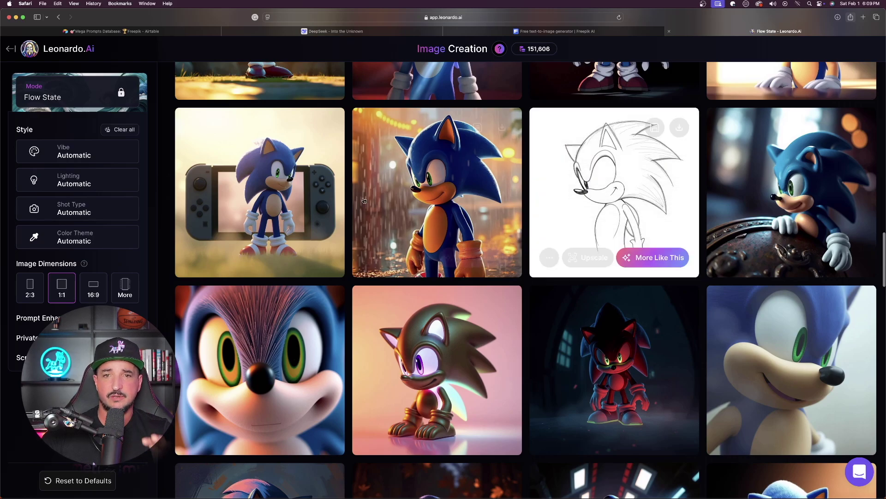
scroll(587, 256, down, 4)
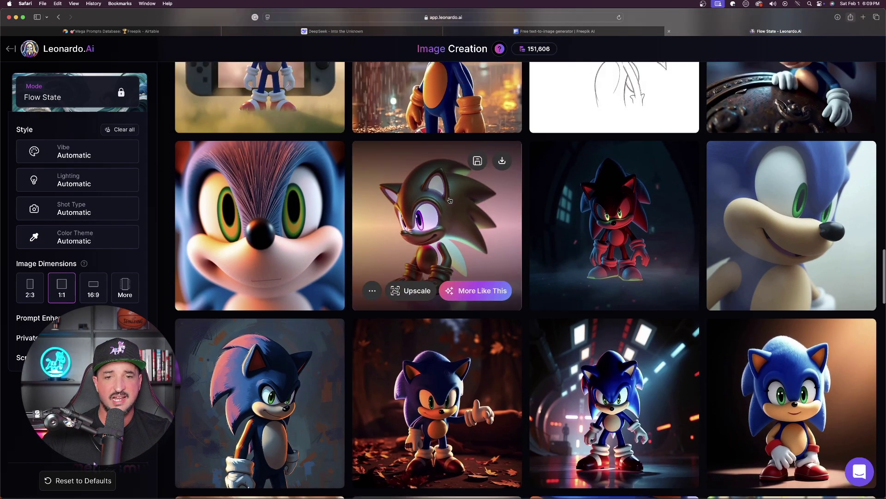
Return to the image of Sonic standing before a Nintendo Switch console and generate more images like it
scroll(290, 132, up, 2)
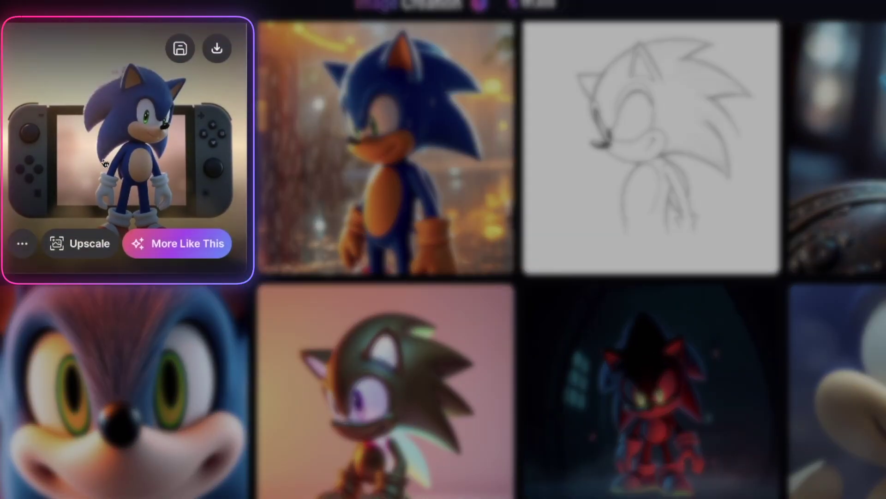
scroll(165, 130, up, 3)
click(173, 314)
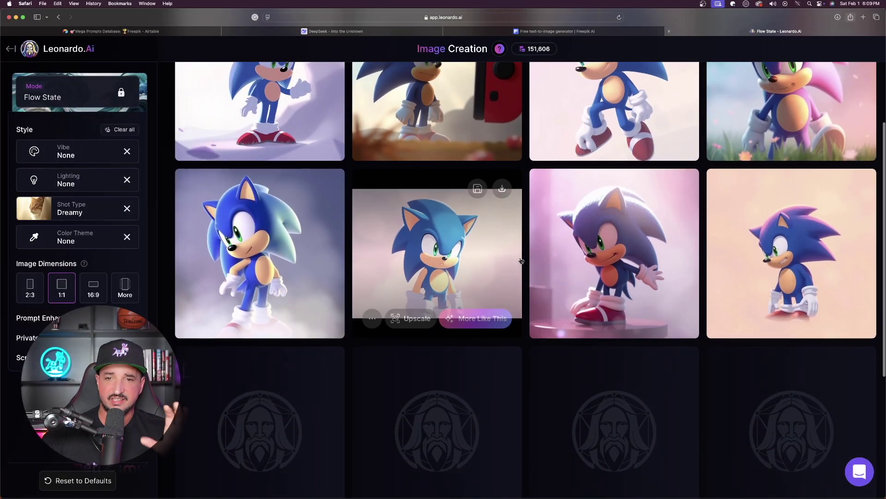
Look over the new Leonardo.Ai Sonic variations, switch to Freepik, and view the Flux 1.0 Realism Sonic images full size
scroll(499, 226, down, 5)
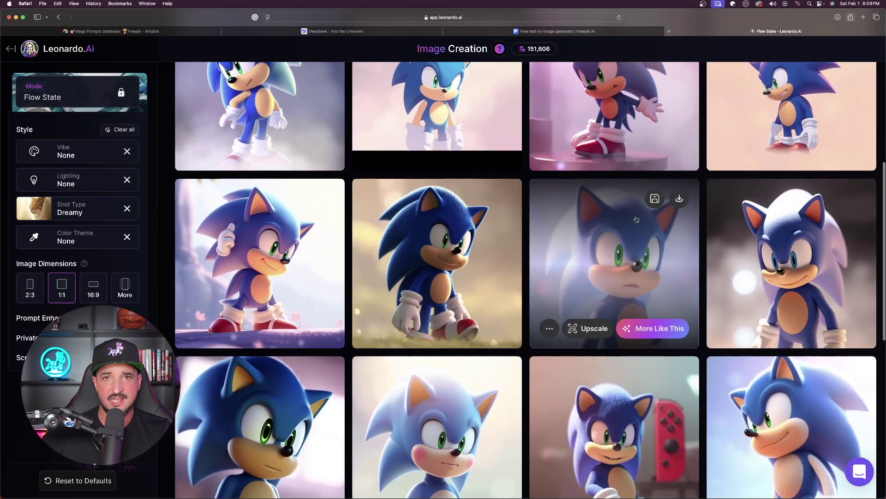
key(ctrl+shift+Tab)
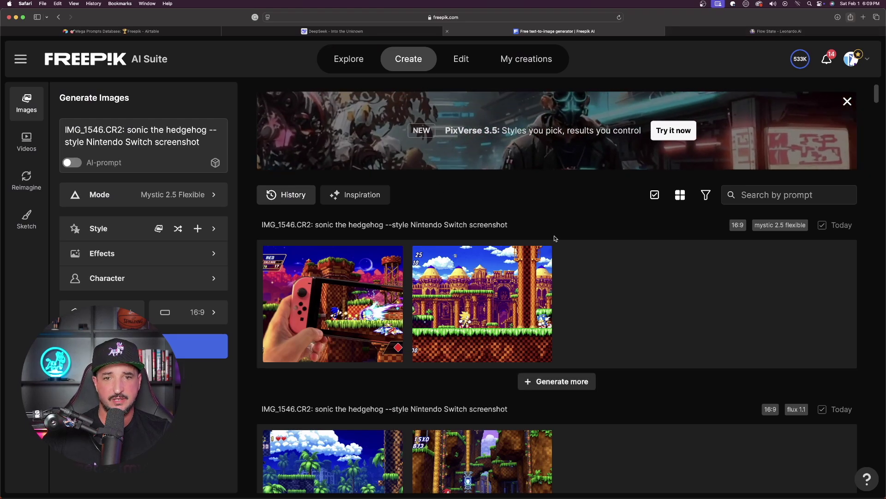
click(315, 286)
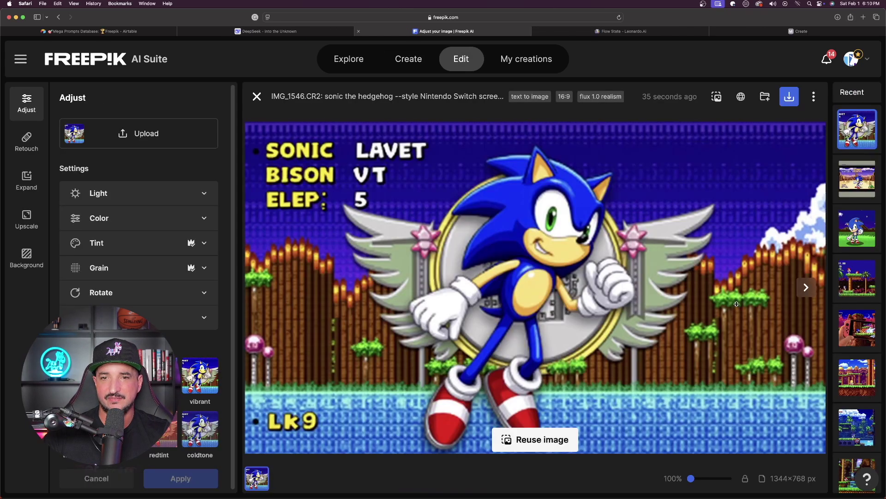
click(804, 289)
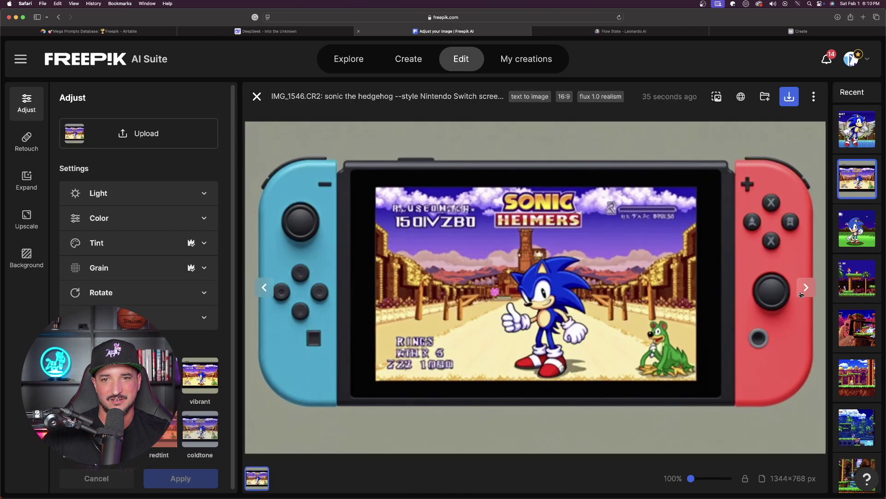
click(804, 291)
key(Escape)
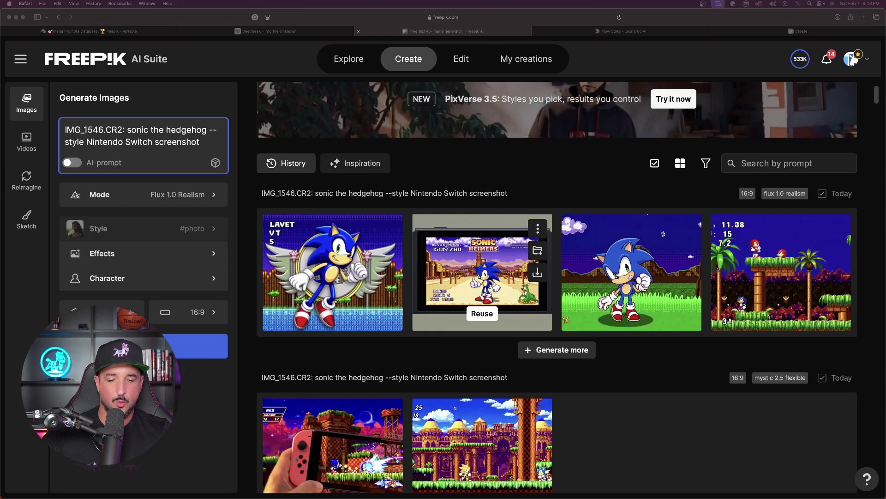
triple_click(112, 148)
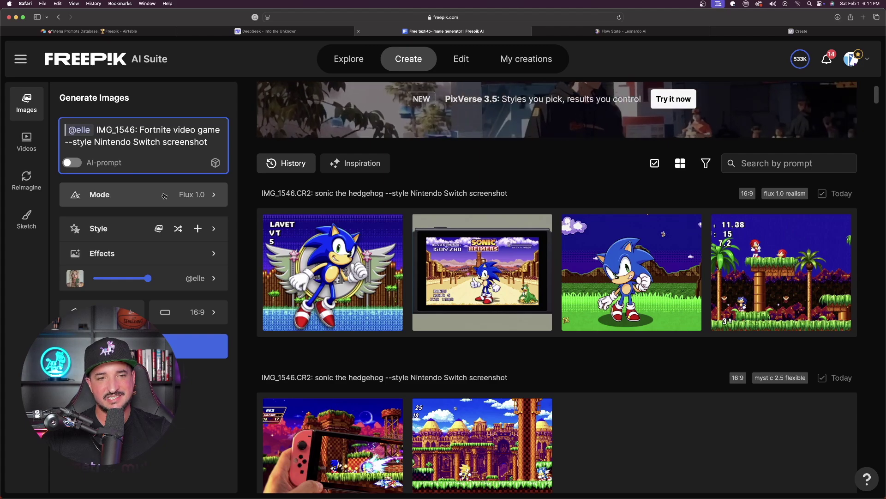
click(197, 346)
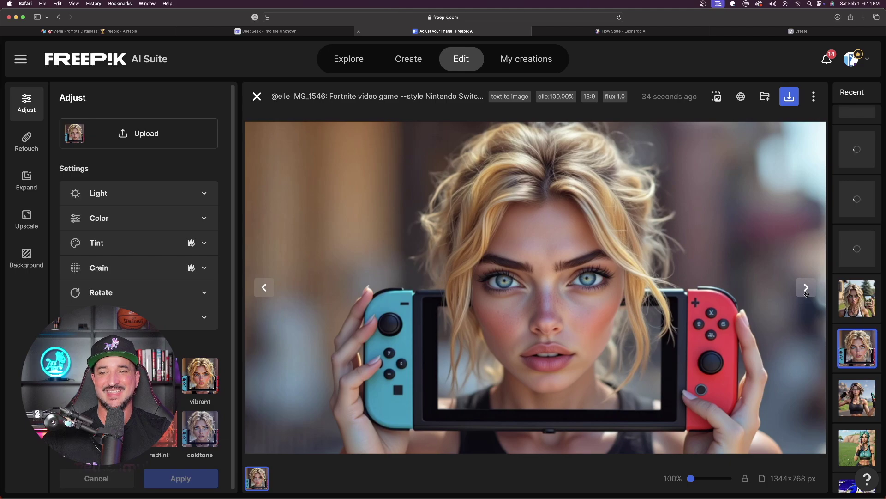
click(806, 289)
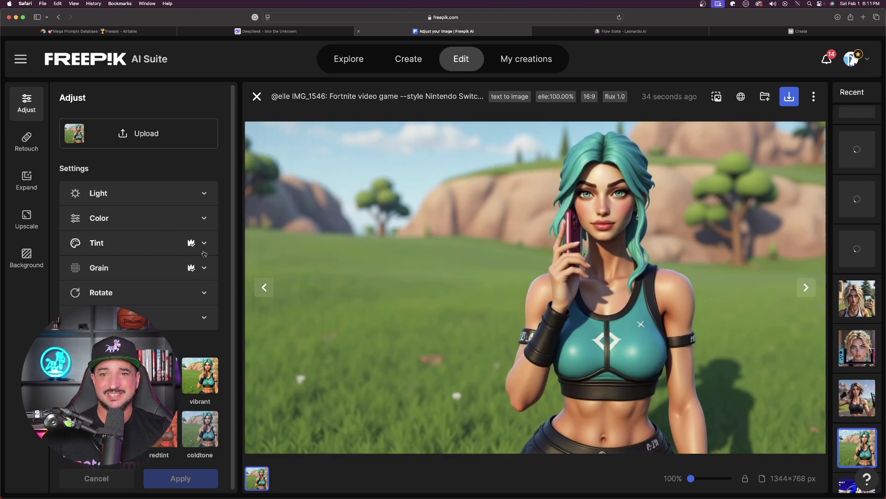
click(263, 287)
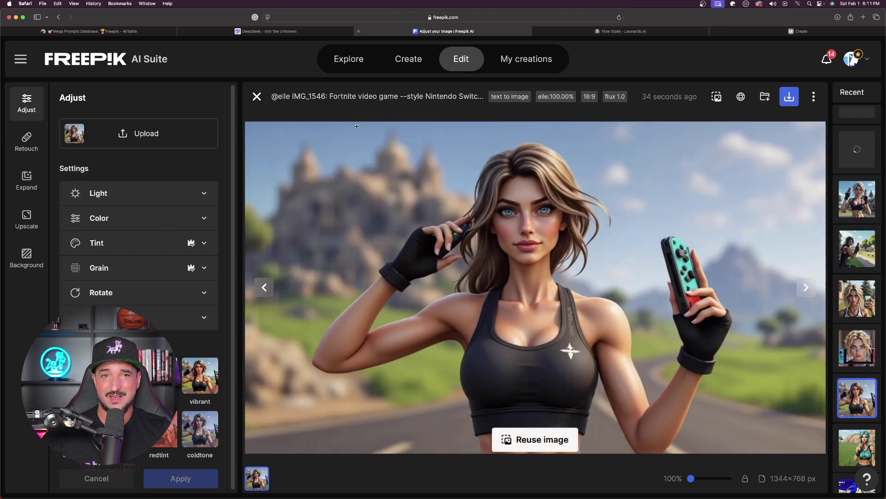
click(251, 96)
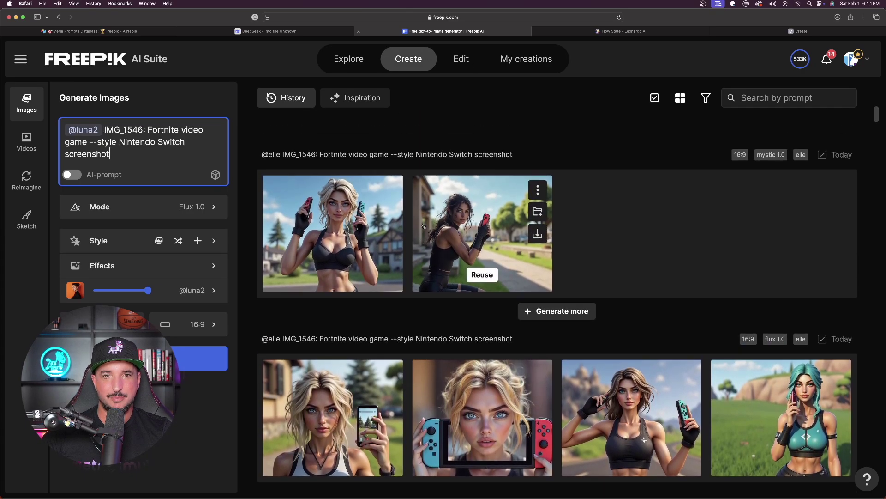
click(329, 223)
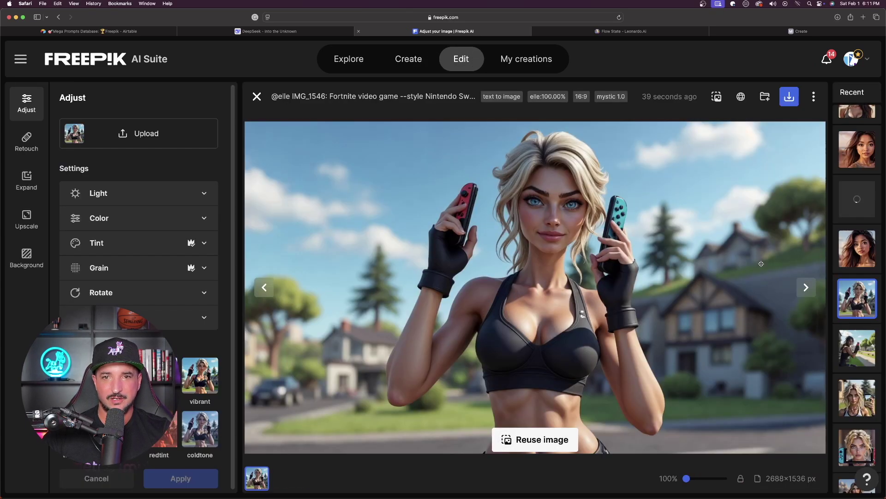
click(807, 294)
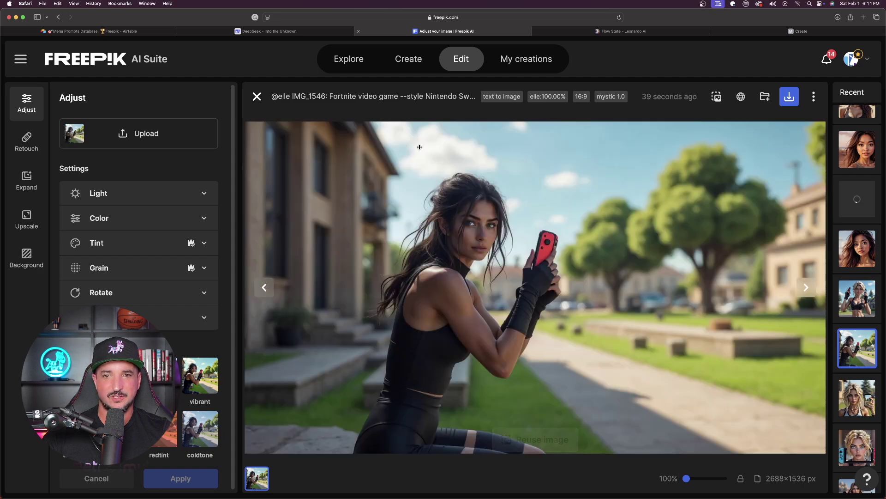